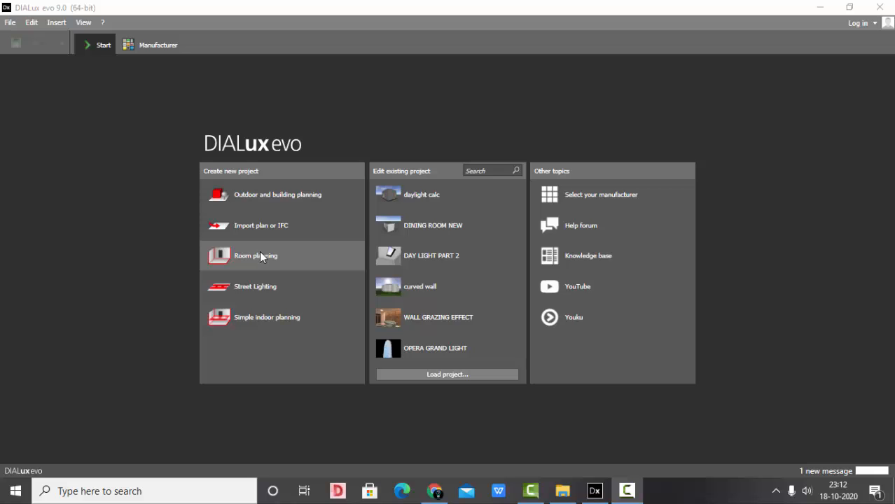
Create a rectangular room planning project with a room 6 m long, 6 m wide and 3 m high
left_click(259, 257)
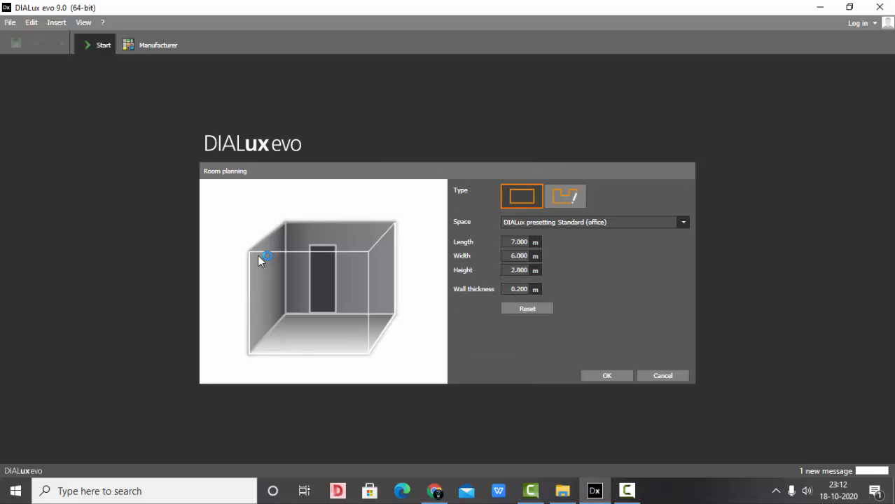
left_click(512, 242)
type("6")
left_click(525, 269)
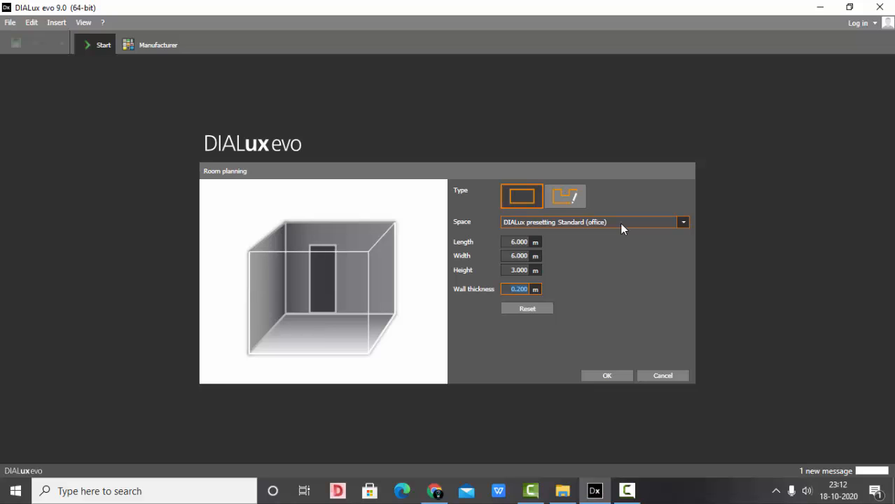
left_click(607, 376)
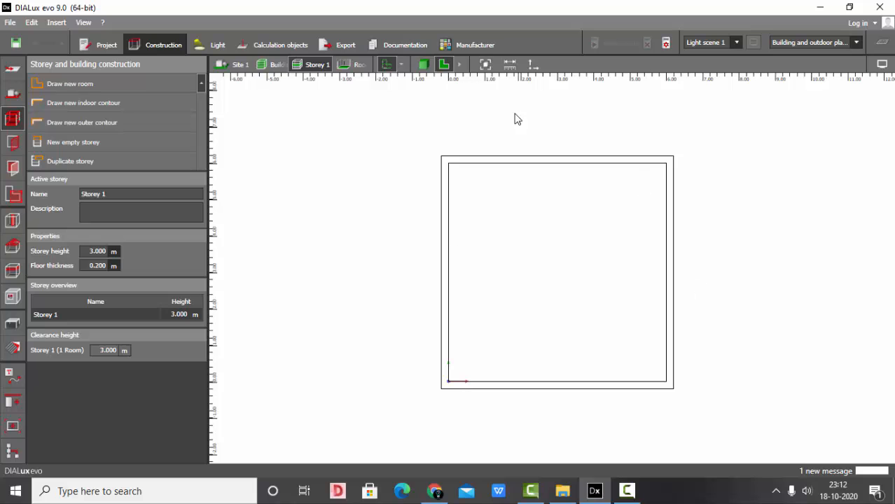
Display the storey in the 3D view and inspect the room's walls from different sides
left_click(477, 64)
left_click(415, 64)
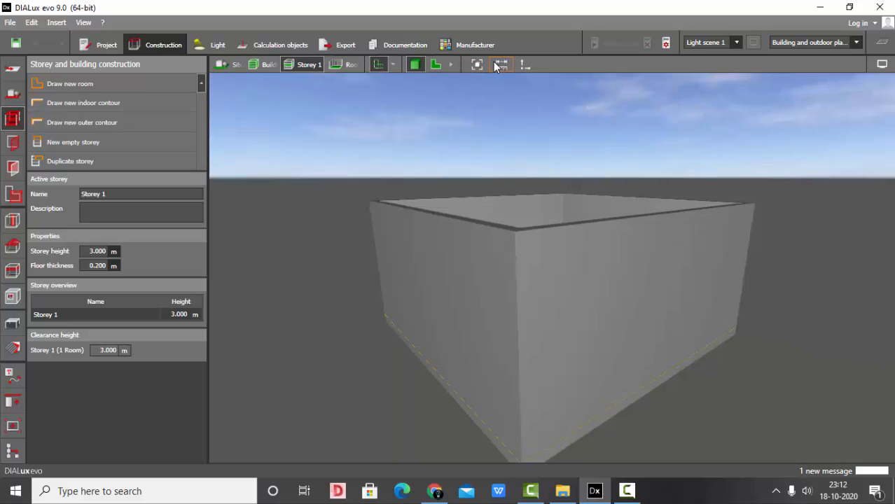
mouse_move(607, 157)
left_mouse_down()
mouse_move(573, 172)
mouse_move(609, 163)
left_mouse_up()
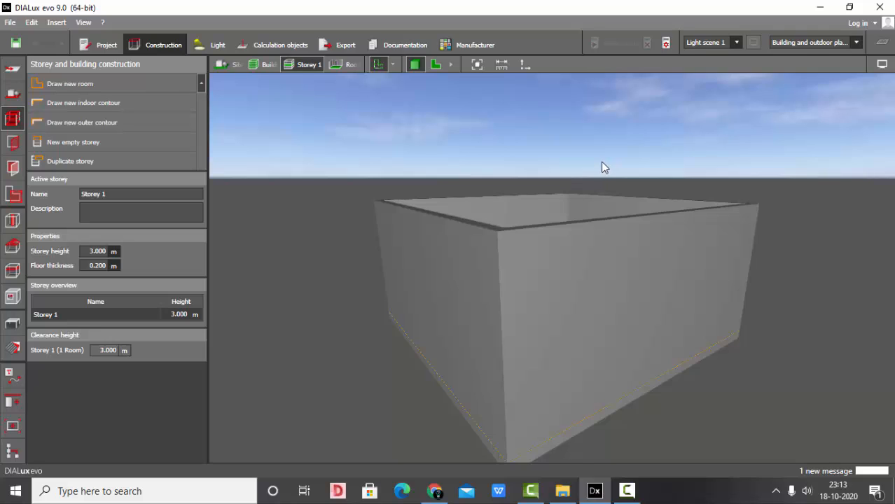
right_click_drag(401, 206, 473, 178)
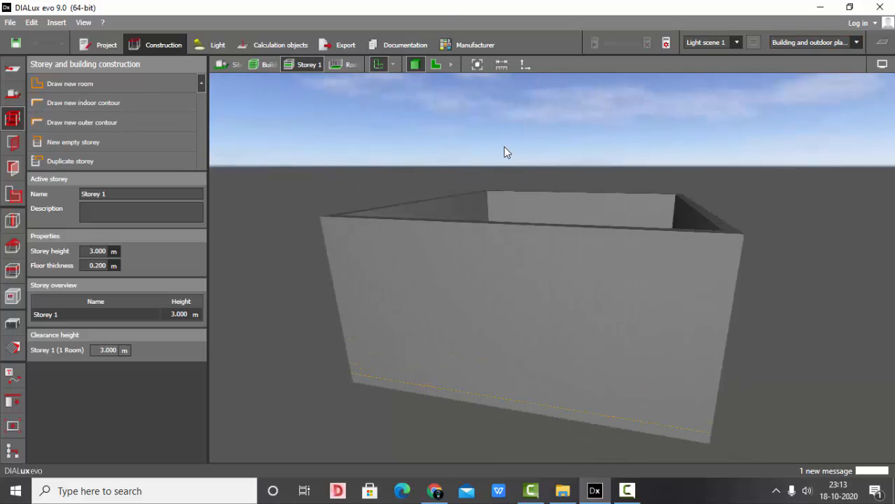
Open the site settings and set the site alignment location to New Delhi
left_click(10, 96)
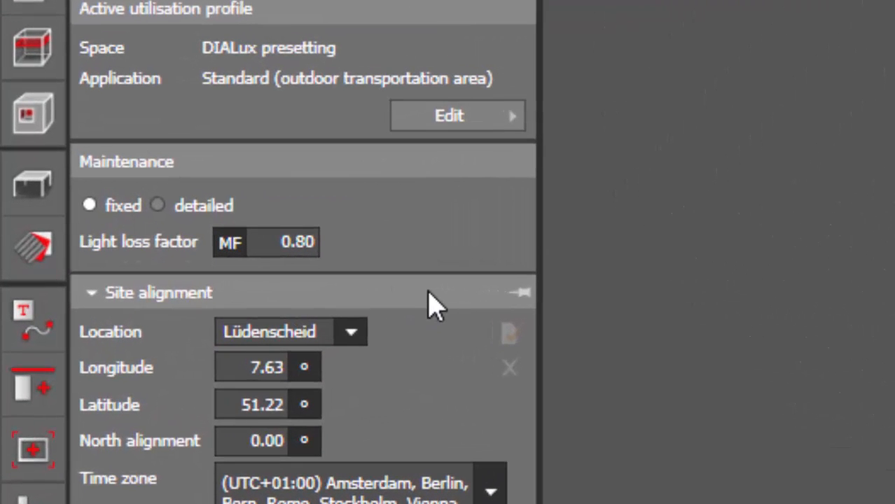
left_click(262, 407)
left_click(351, 333)
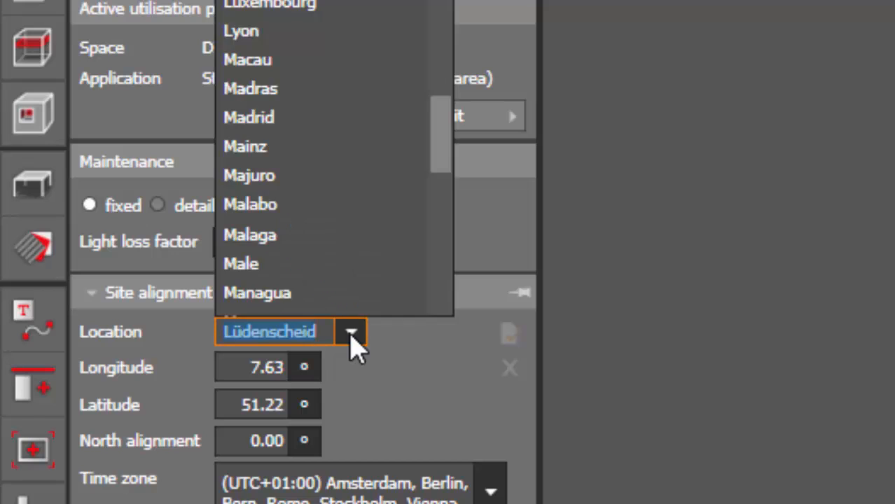
left_click(351, 334)
left_click(351, 334)
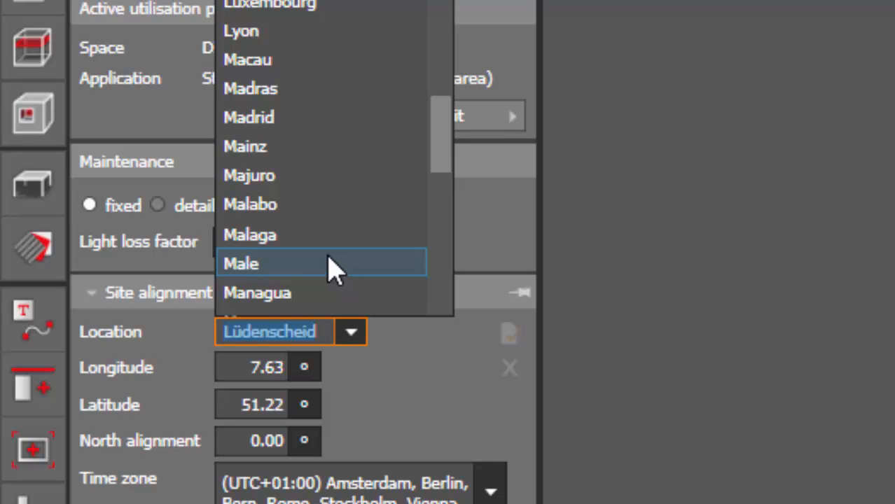
scroll(330, 263, "down", 2)
scroll(322, 238, "down", 6)
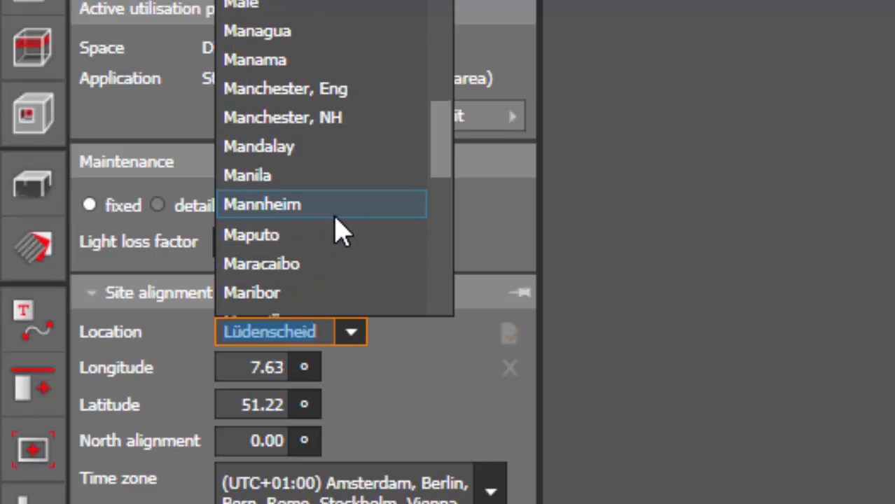
scroll(339, 231, "down", 9)
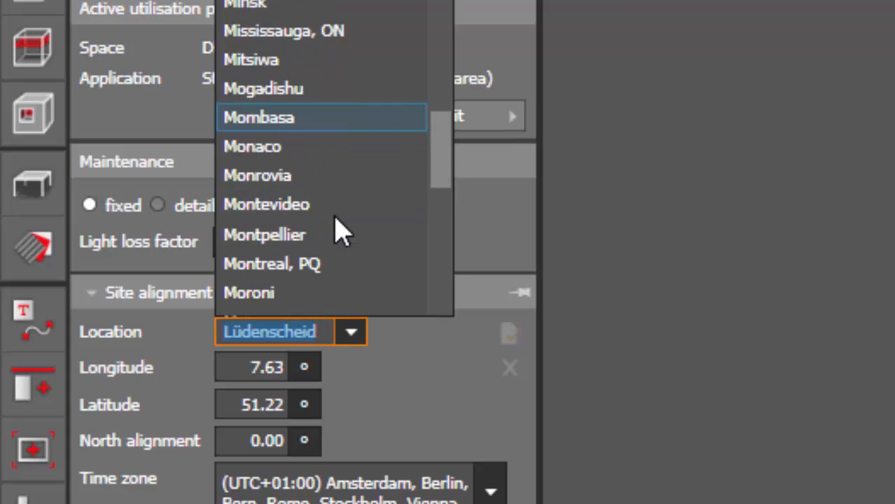
scroll(333, 217, "down", 1)
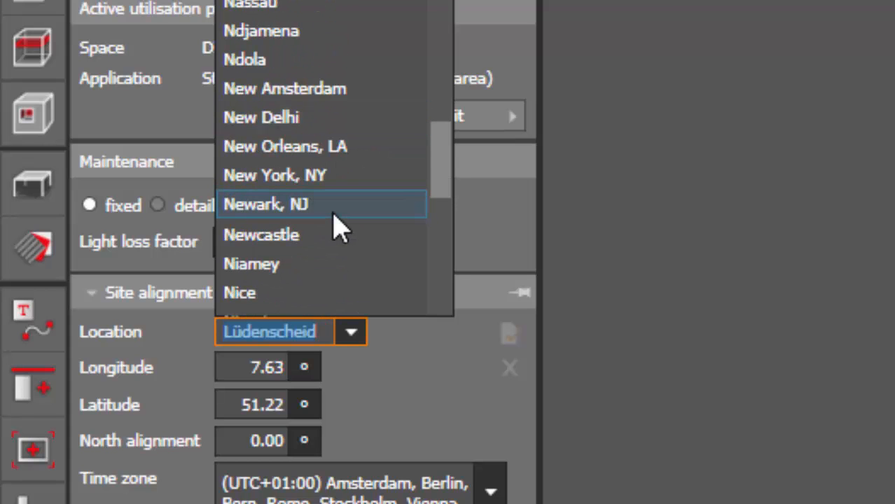
left_click(328, 122)
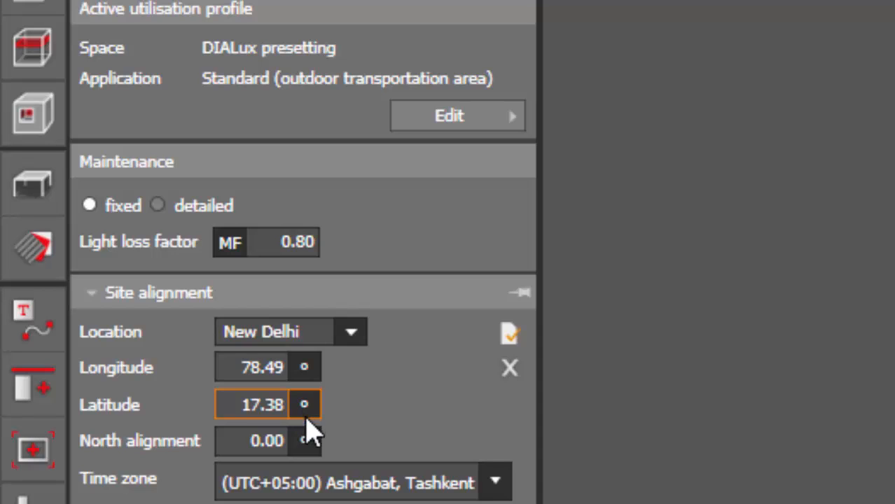
Look through the site location list for Hyderabad and leave the current location selected
left_click(354, 334)
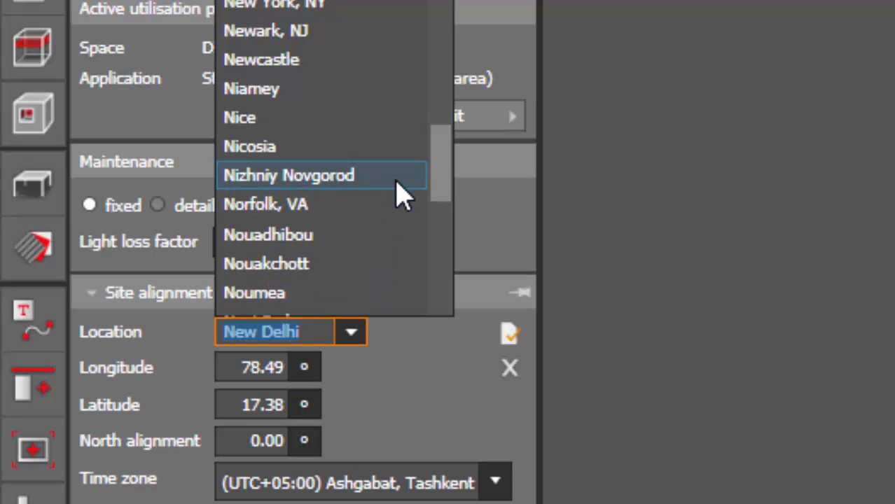
scroll(410, 196, "up", 20)
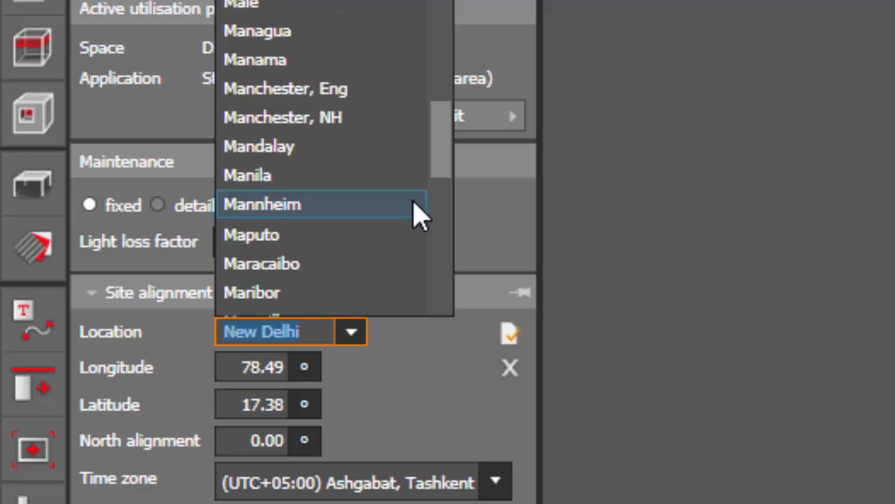
scroll(415, 210, "up", 5)
scroll(417, 213, "up", 15)
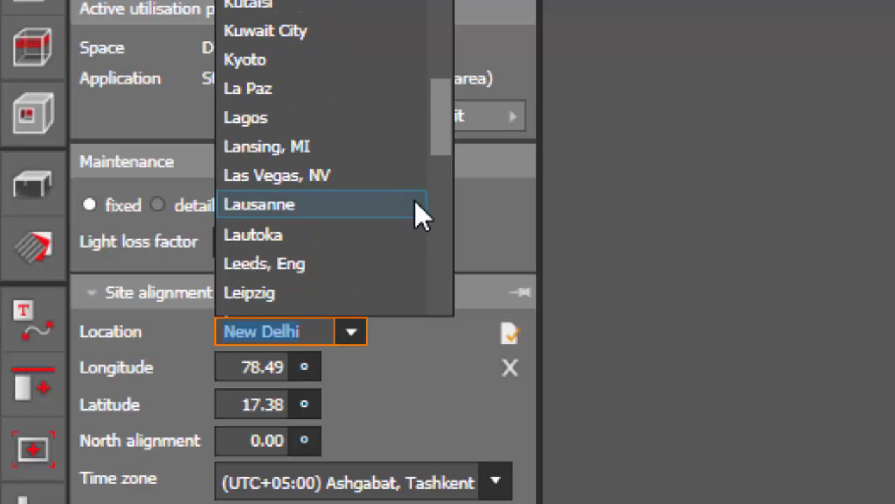
scroll(429, 223, "up", 4)
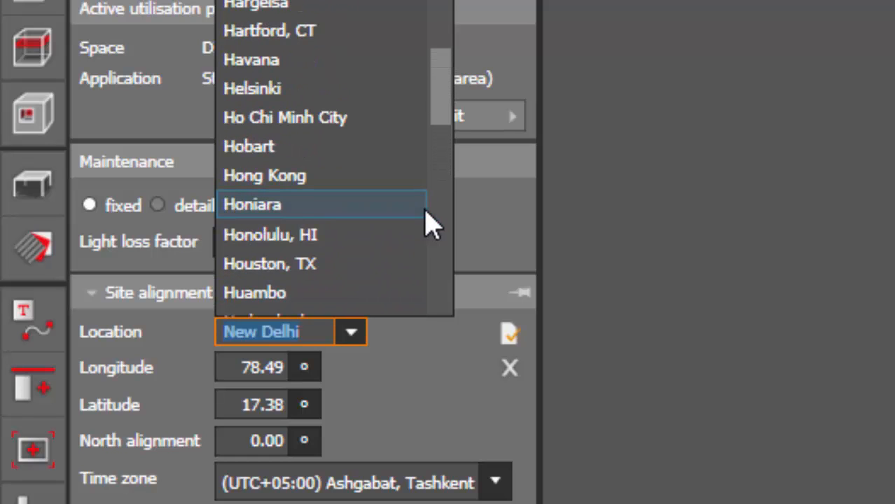
scroll(394, 100, "up", 2)
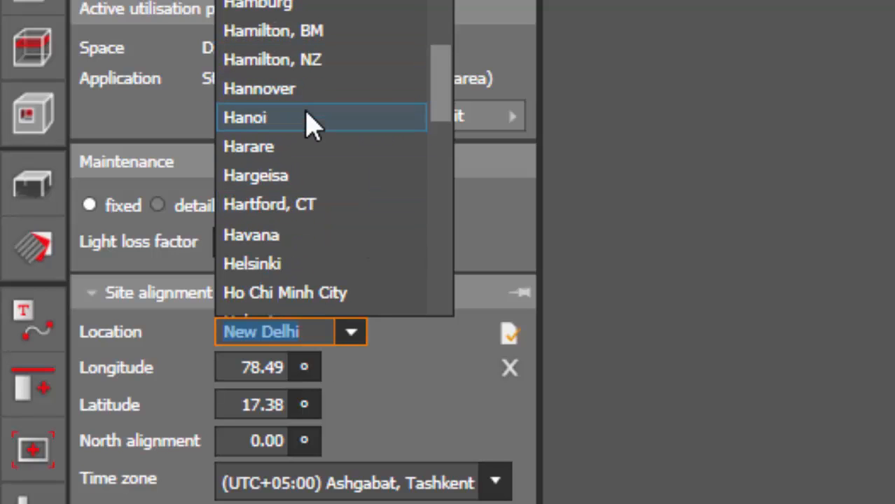
left_click(809, 234)
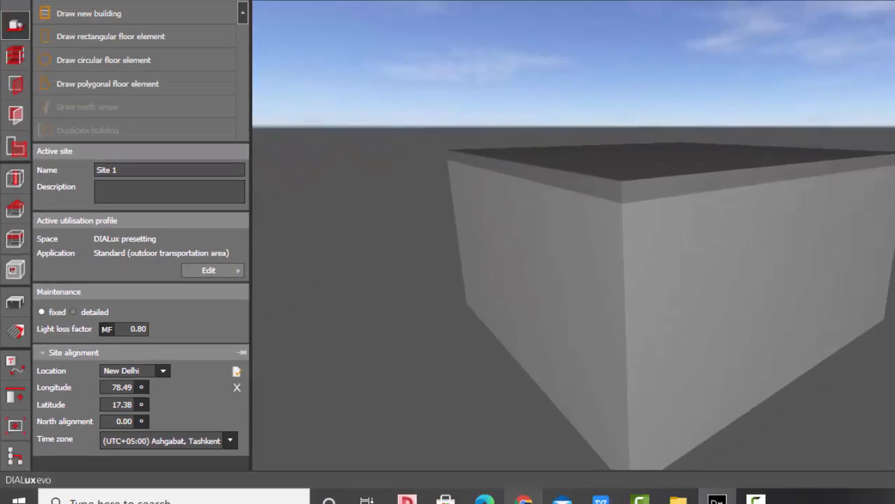
Switch to Chrome, search Google for "hyderabad india longitude and latitude" and open the latlong.net page for Hyderabad
left_click(428, 488)
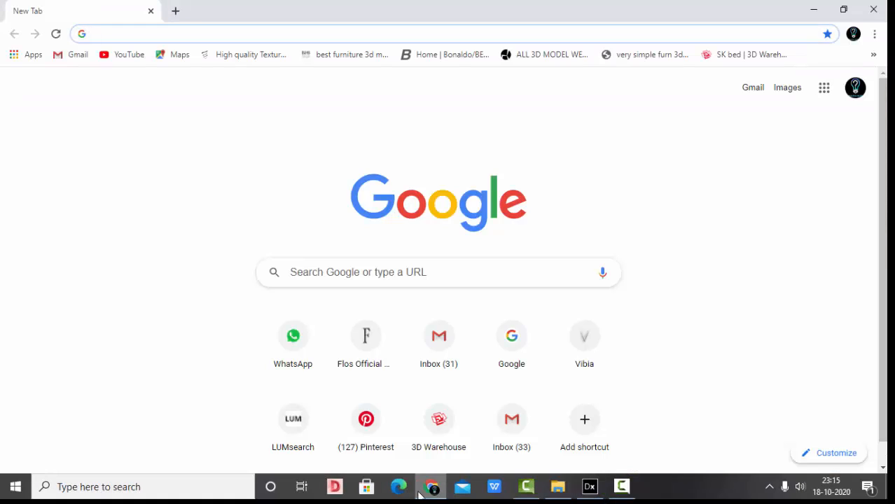
left_click(339, 272)
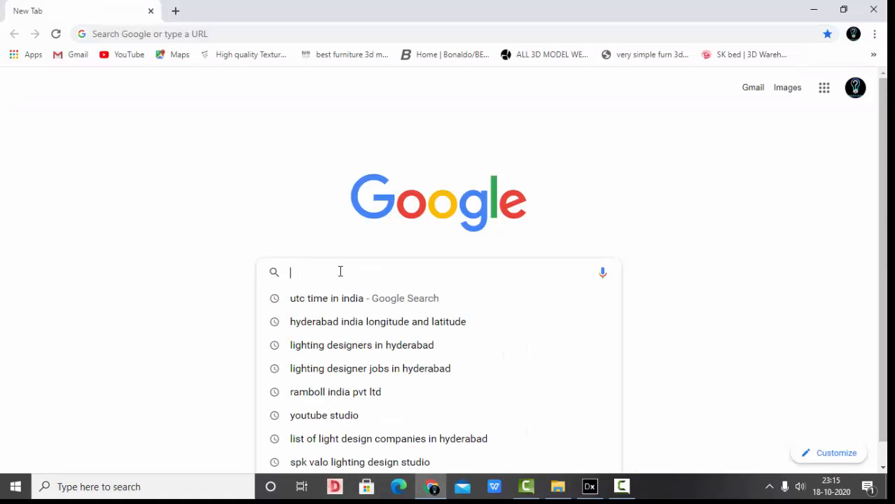
left_click(355, 322)
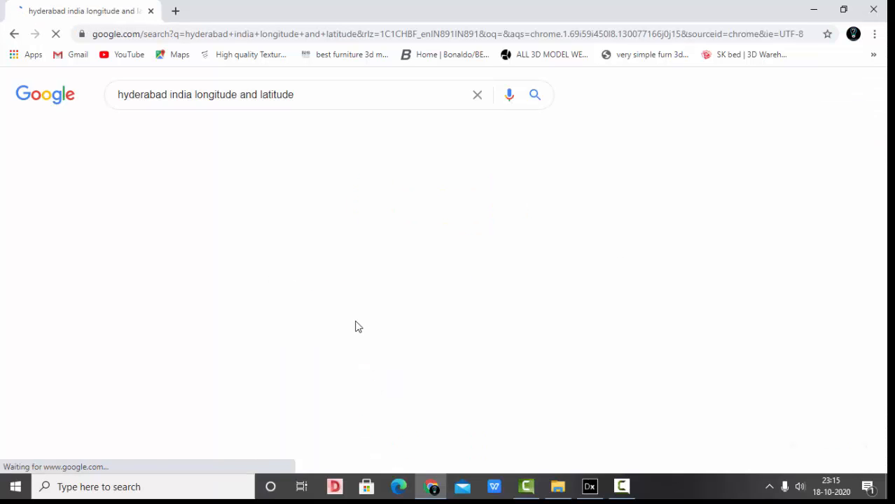
scroll(360, 308, "down", 4)
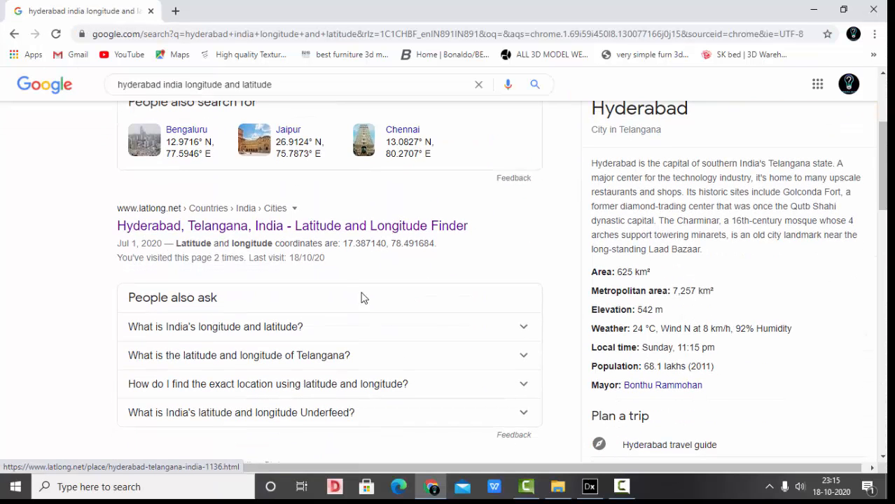
left_click(263, 233)
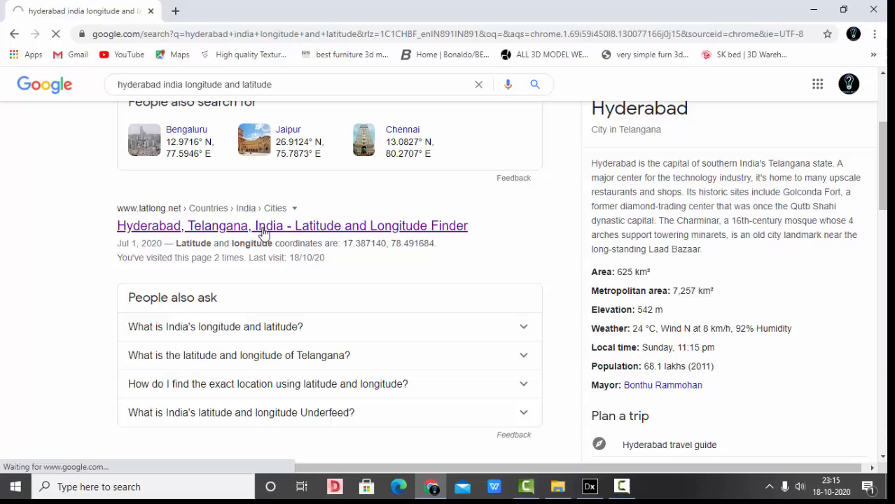
scroll(704, 279, "down", 1)
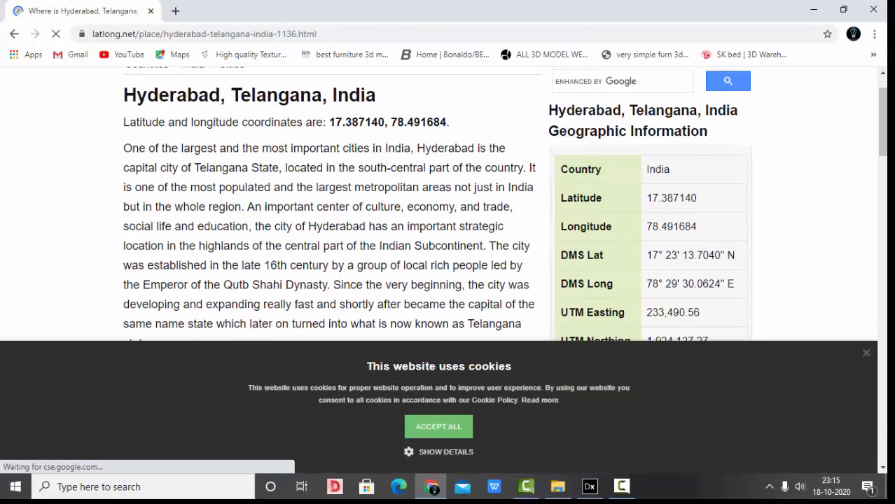
left_click(865, 357)
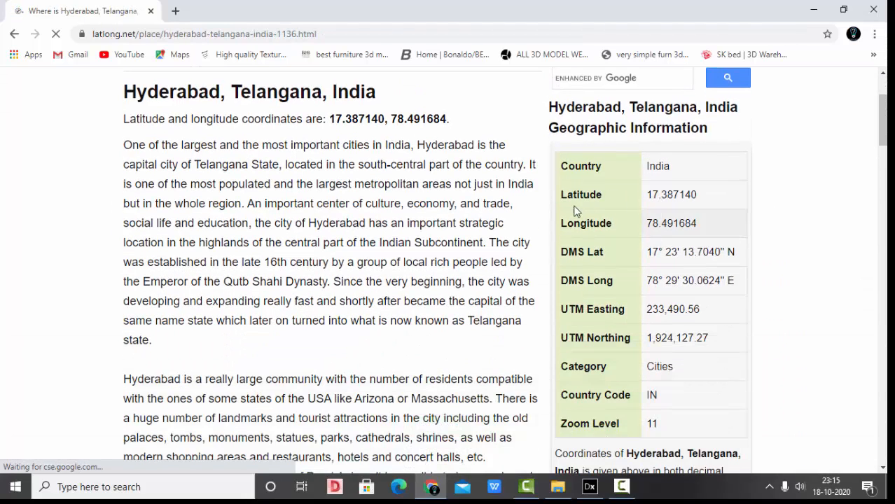
Compare the longitude and latitude in DIALux evo's site alignment with the Hyderabad coordinates on the web page in Chrome
left_click(590, 487)
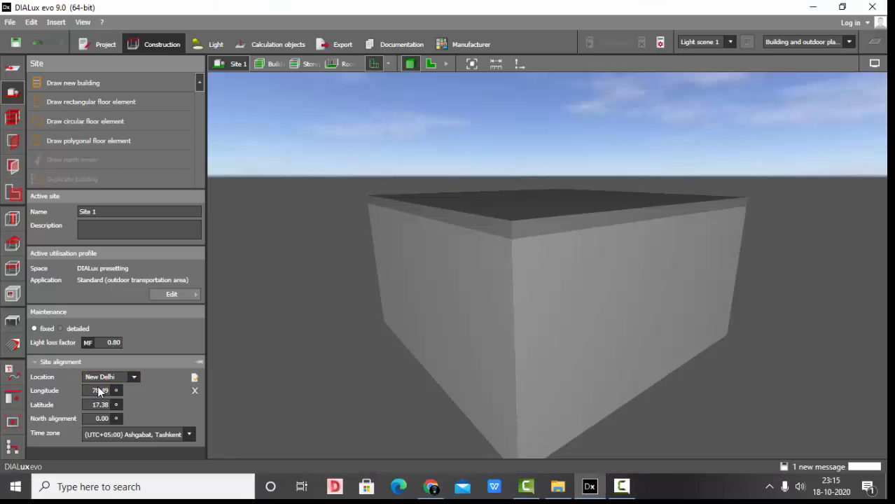
left_click(431, 487)
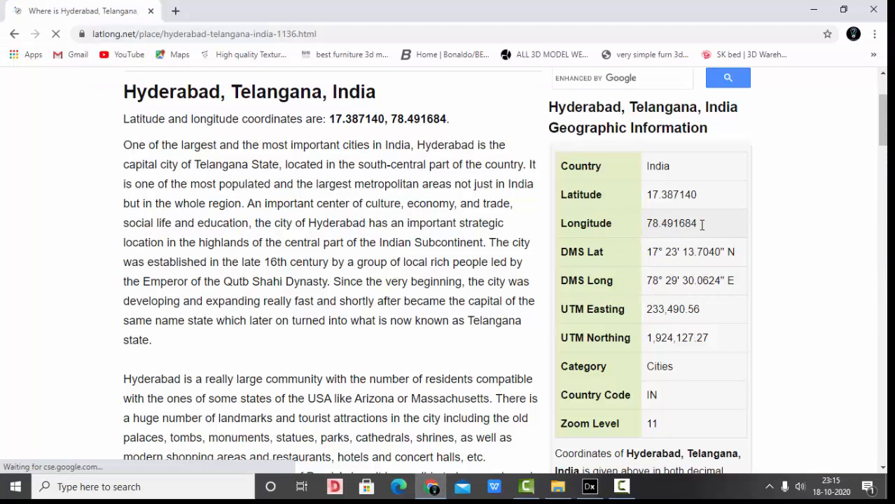
left_click(813, 10)
double_click(101, 405)
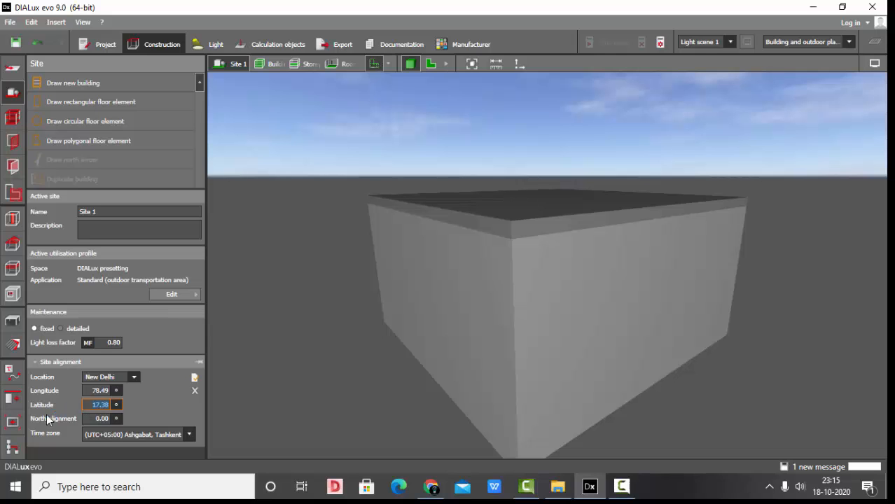
left_click(430, 486)
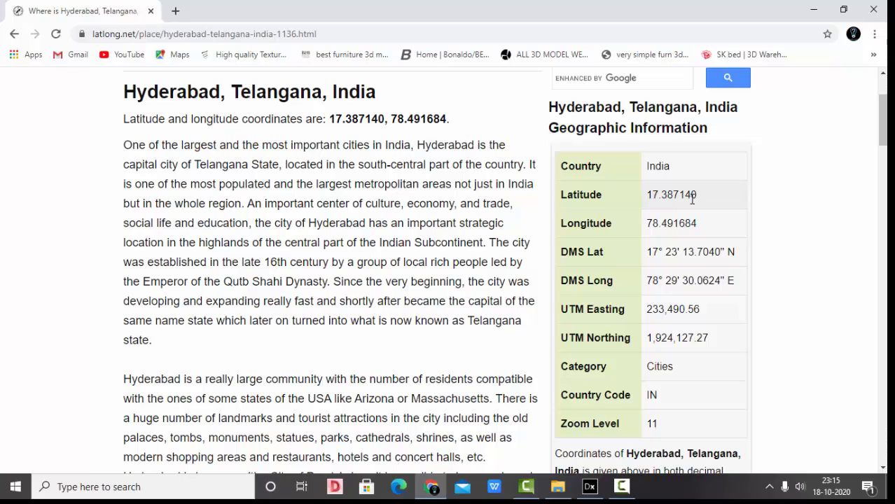
left_click(813, 9)
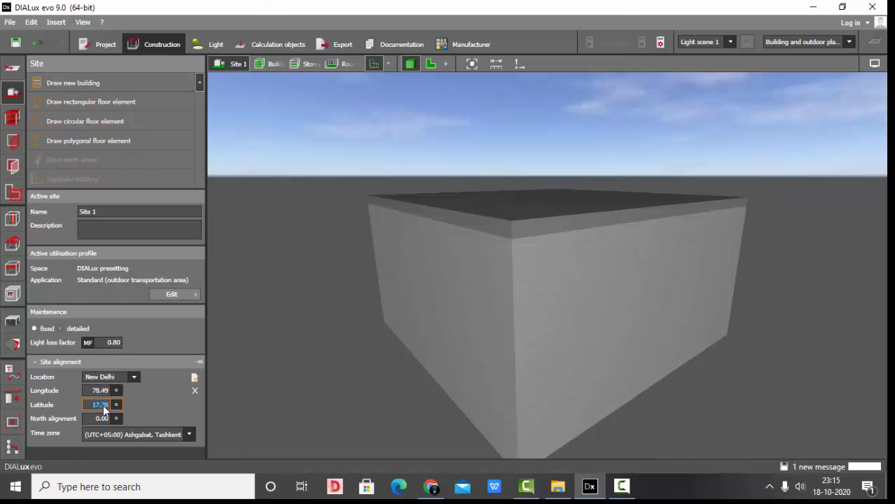
Rename the site alignment location to Hyderabad
left_click(118, 376)
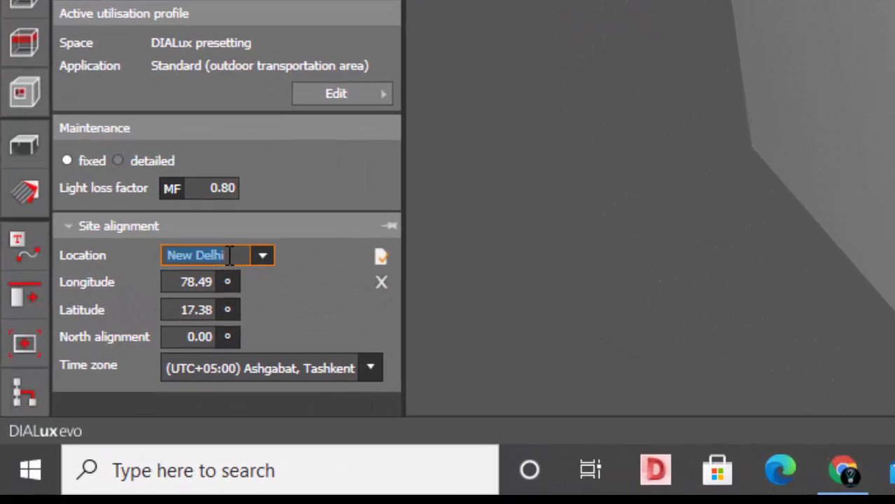
type("H")
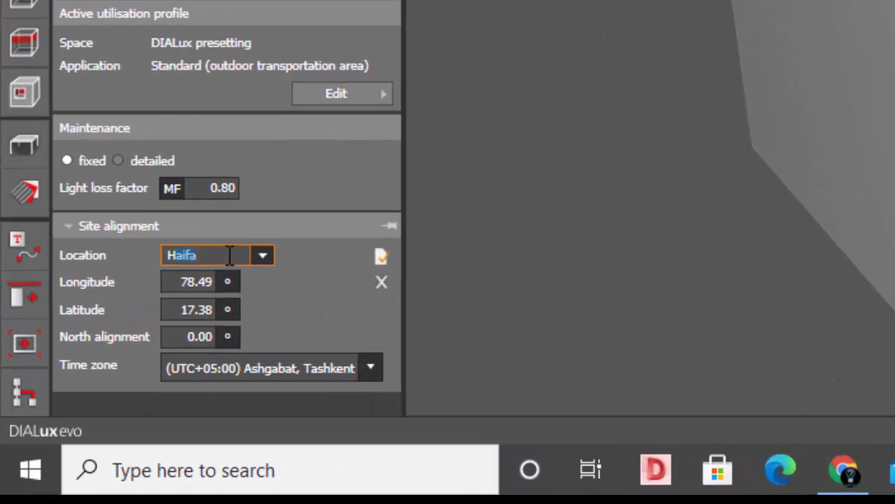
type("yderabad")
key("Return")
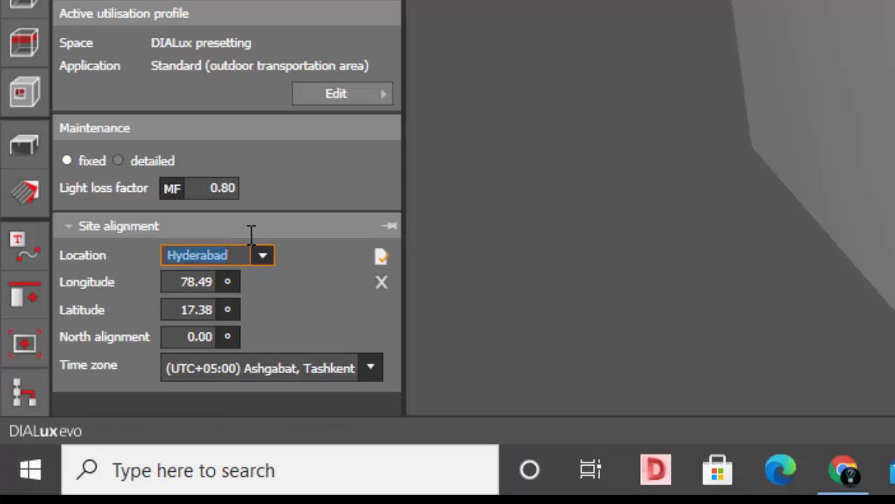
left_click(534, 175)
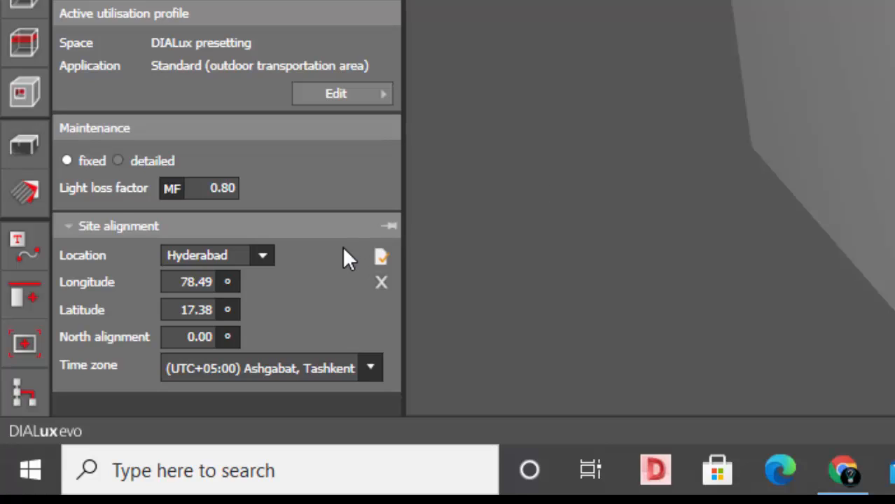
Undo the rename of the site alignment location and look through the time zone list, leaving the current time zone selected
key("ctrl+z")
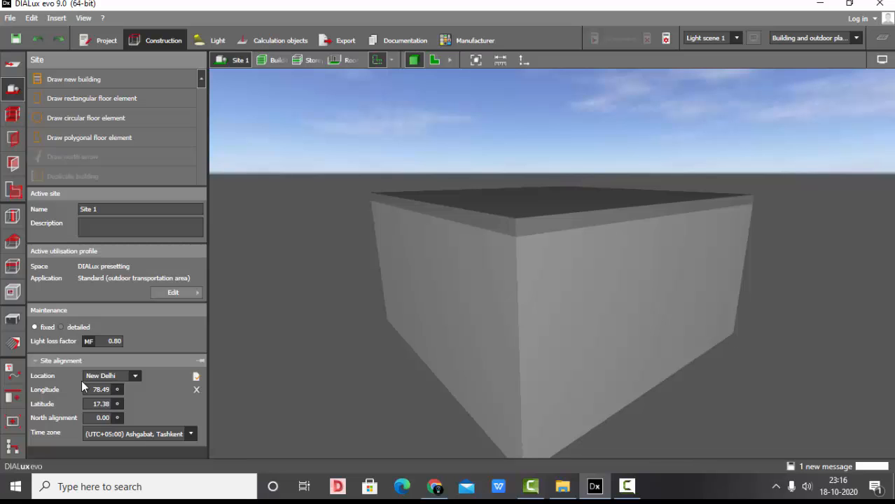
left_click(189, 435)
scroll(140, 329, "down", 1)
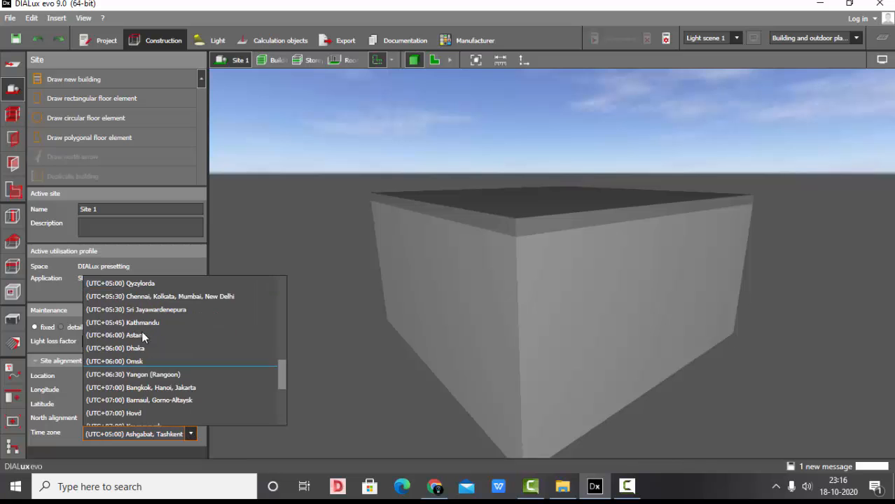
scroll(148, 323, "down", 1)
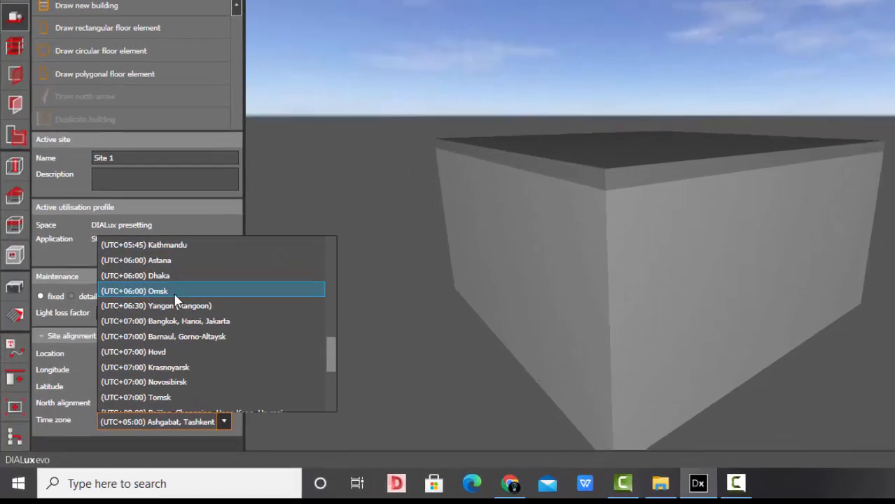
scroll(259, 207, "down", 2)
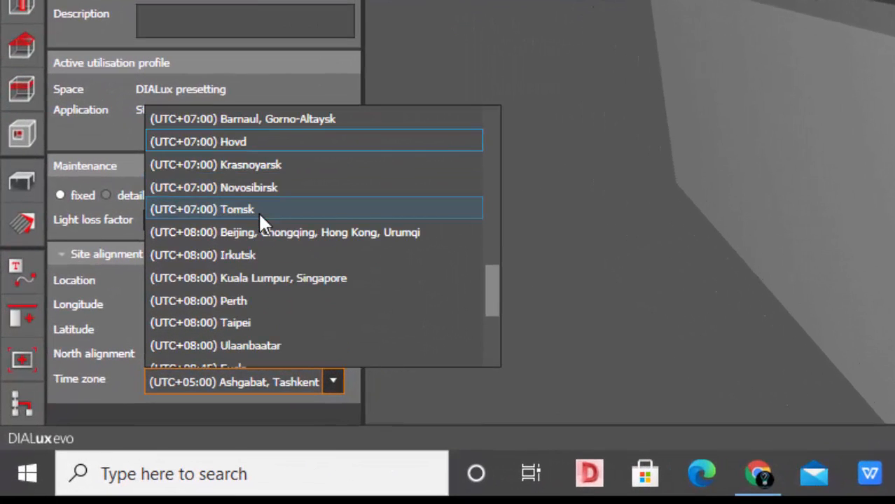
left_click(553, 284)
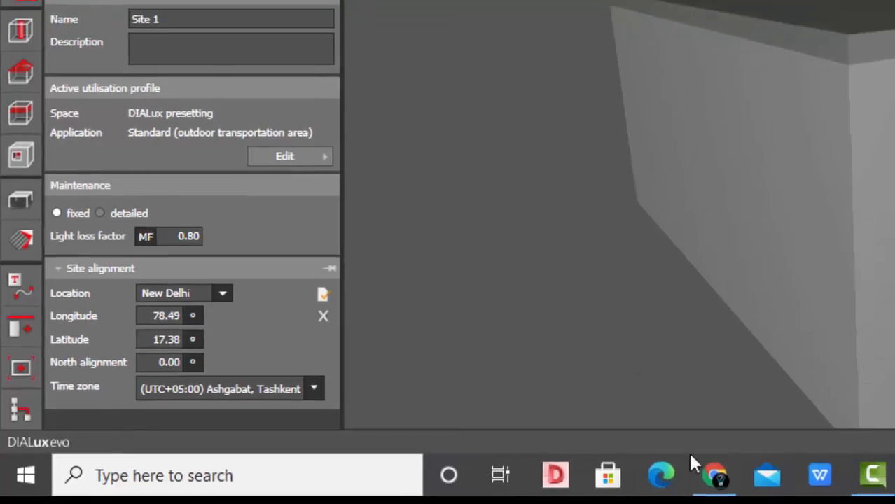
Switch to Chrome, return to the Google results and search for "utc time in india" to read India's UTC offset
left_click(758, 474)
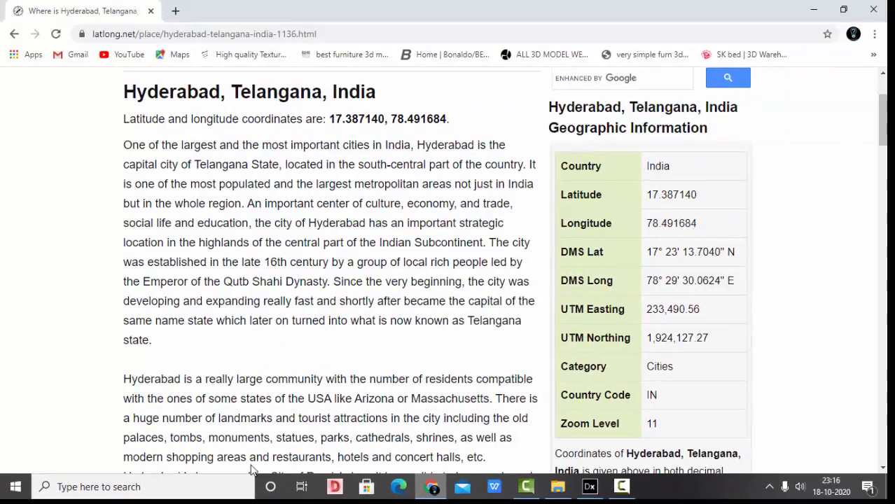
scroll(184, 199, "up", 2)
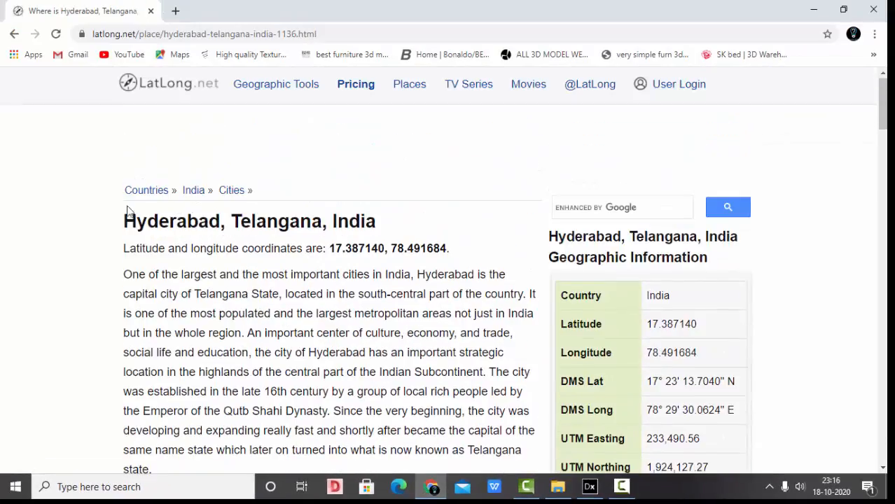
left_click(10, 38)
scroll(178, 214, "up", 3)
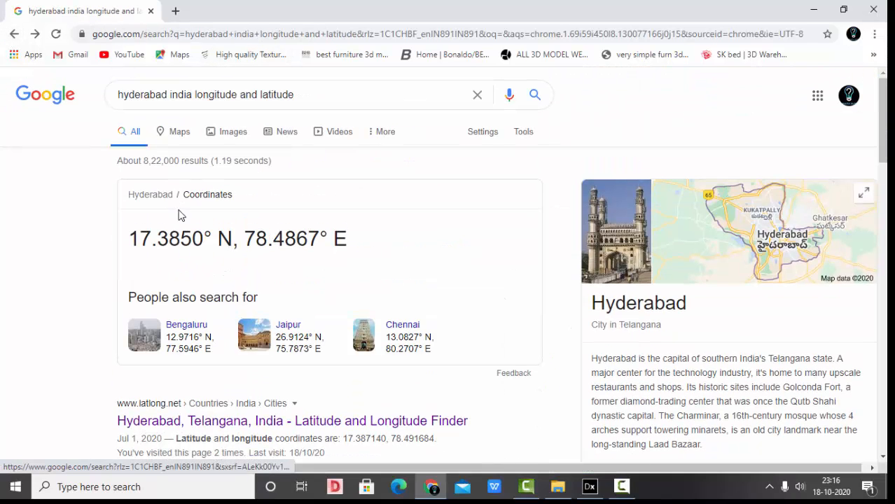
double_click(356, 95)
key("ctrl+BackSpace")
key("ctrl+BackSpace")
key("ctrl+BackSpace")
key("ctrl+BackSpace")
key("ctrl+BackSpace")
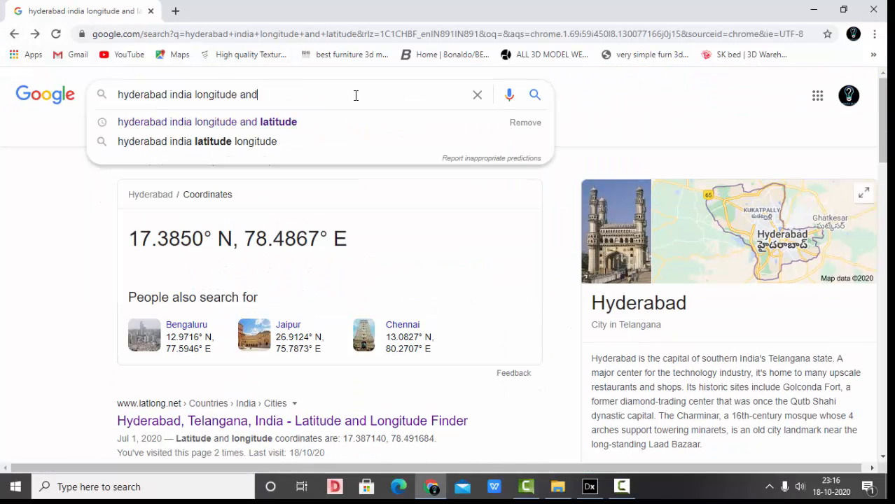
type("utc")
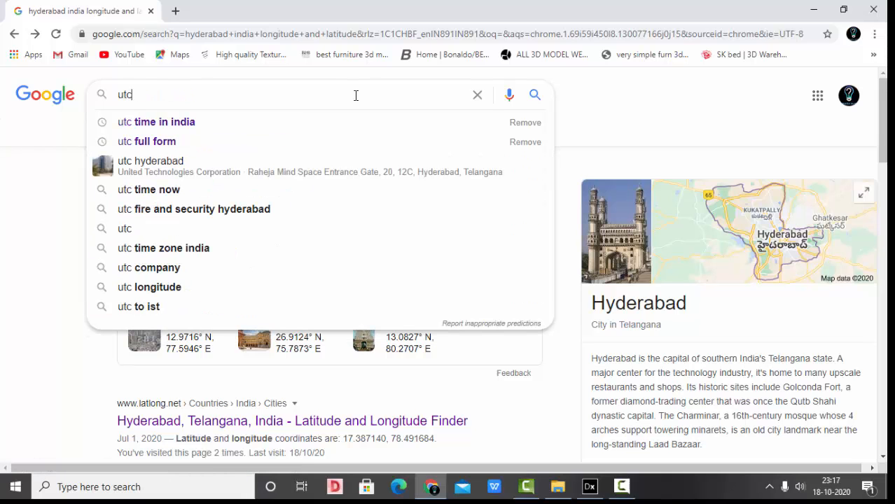
key("Down")
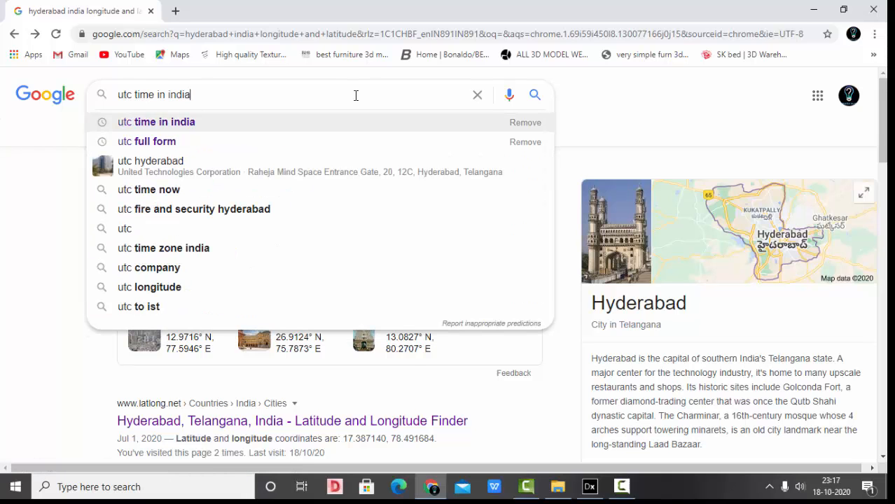
key("Return")
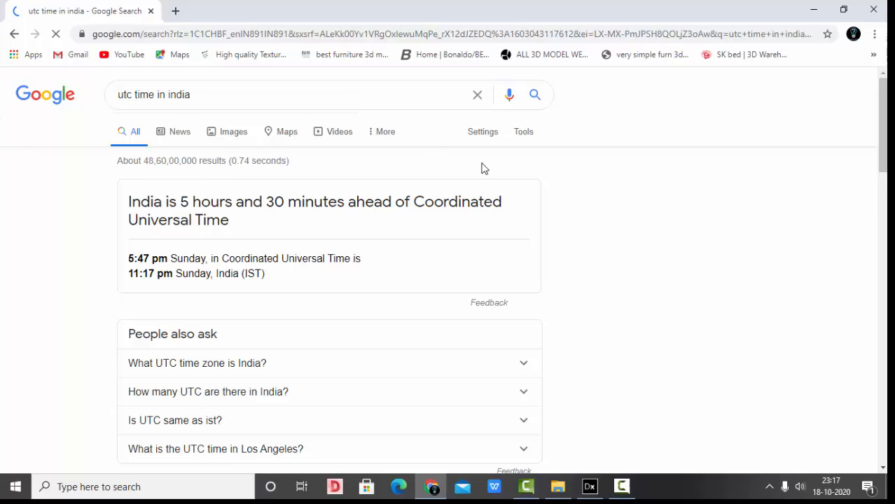
scroll(408, 220, "down", 1)
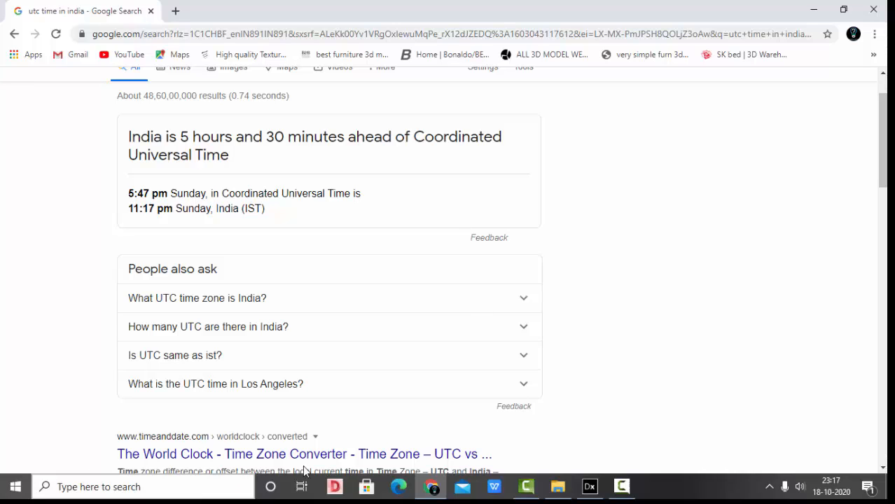
Switch to DIALux evo and set the site's time zone to (UTC+05:30) Chennai, Kolkata, Mumbai, New Delhi
left_click(591, 487)
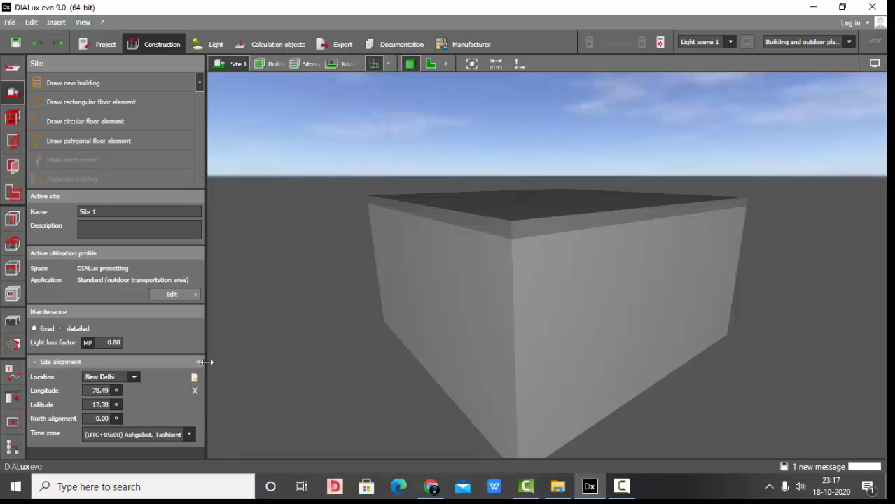
left_click(109, 434)
scroll(155, 330, "down", 1)
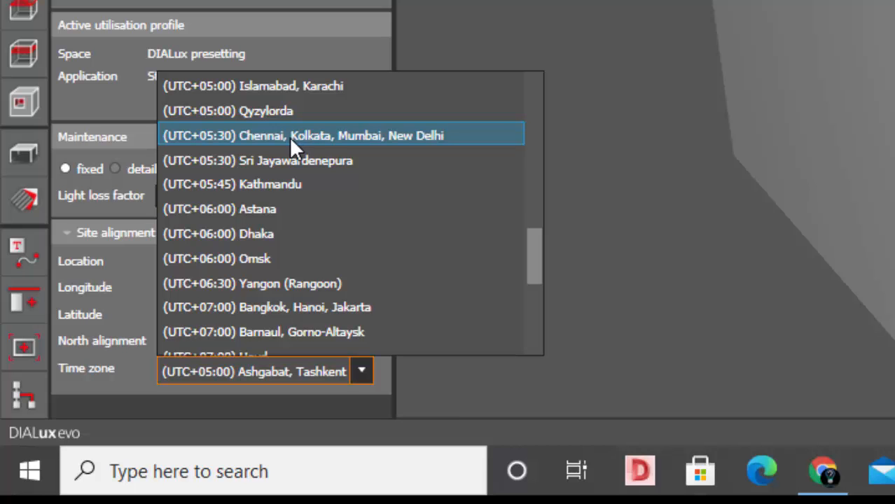
left_click(393, 139)
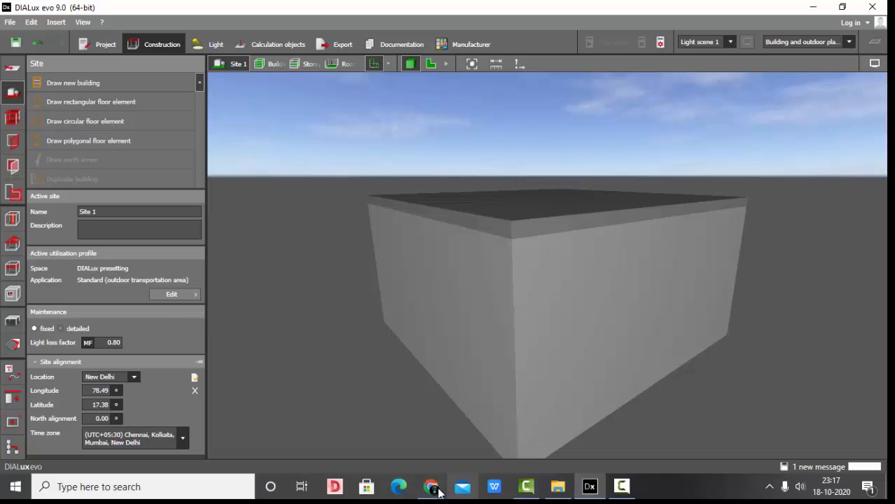
Switch to Chrome and search Google for "utc time in dubai" to read Dubai's UTC offset
left_click(432, 486)
scroll(214, 264, "up", 1)
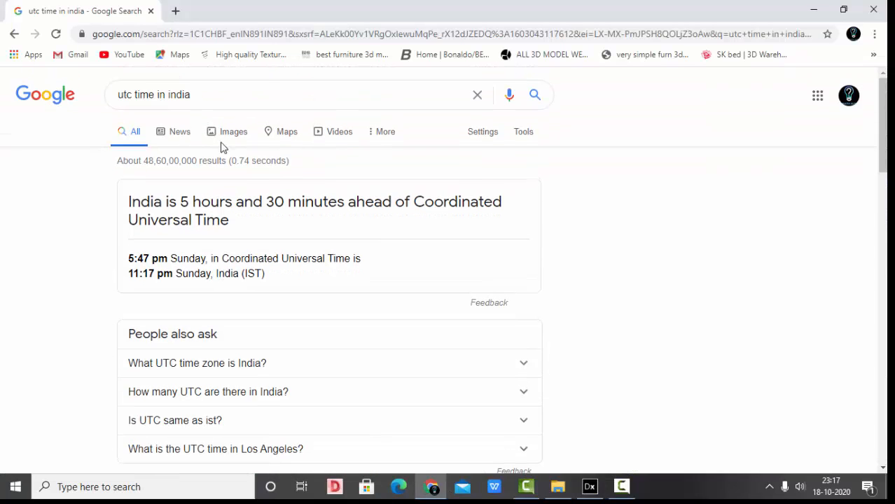
left_click(268, 92)
key("BackSpace")
key("BackSpace")
key("BackSpace")
key("BackSpace")
key("BackSpace")
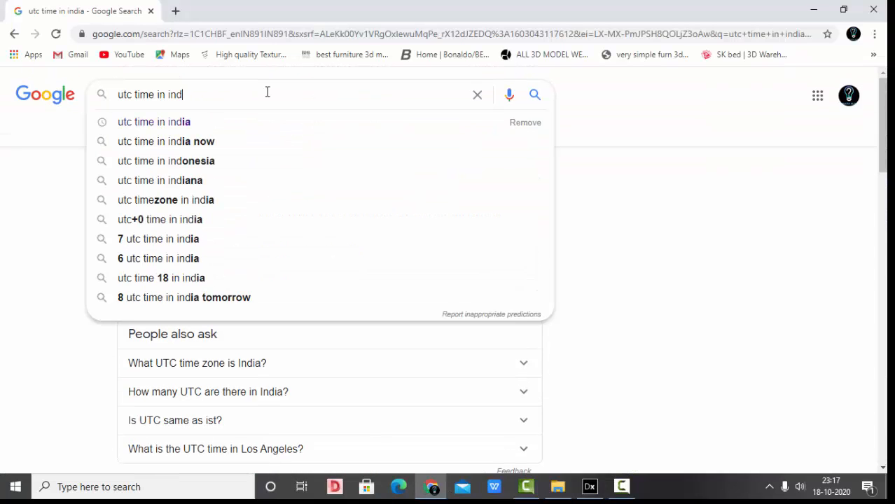
type("dubai")
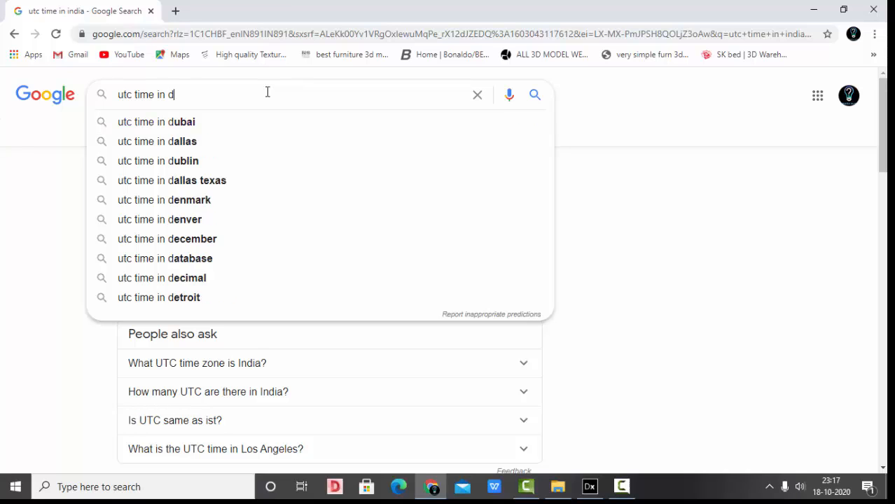
key("Return")
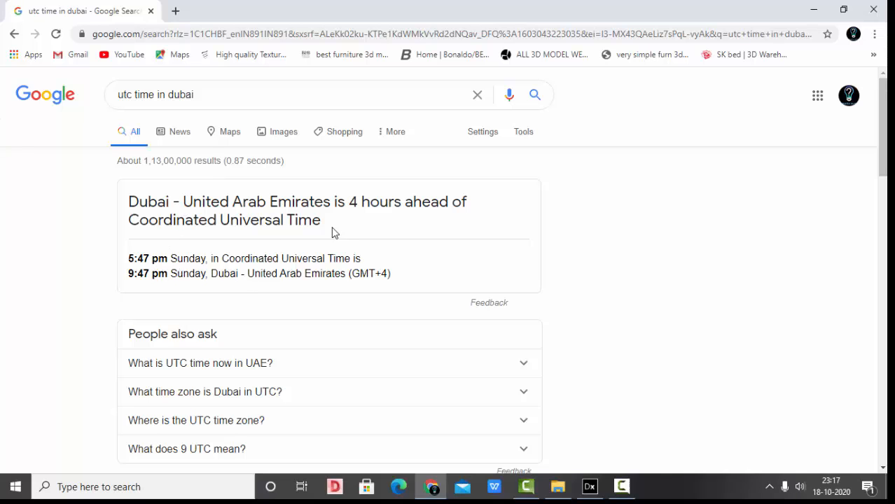
scroll(333, 232, "down", 1)
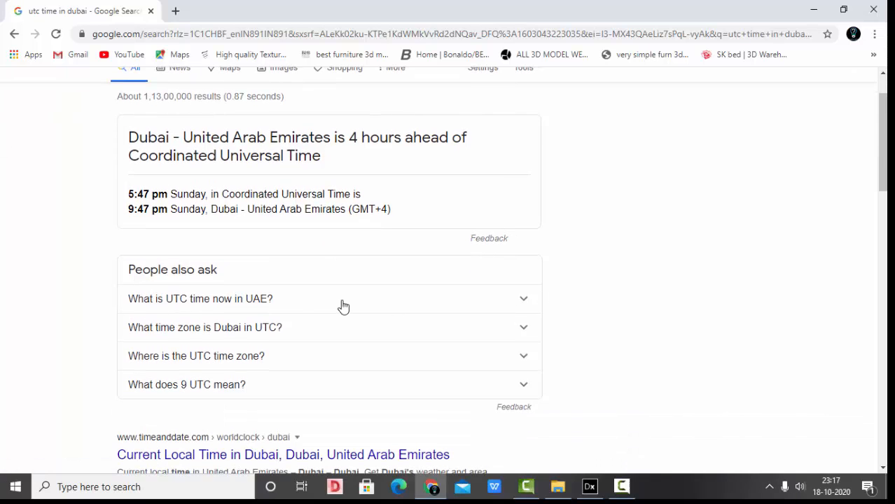
scroll(342, 306, "up", 1)
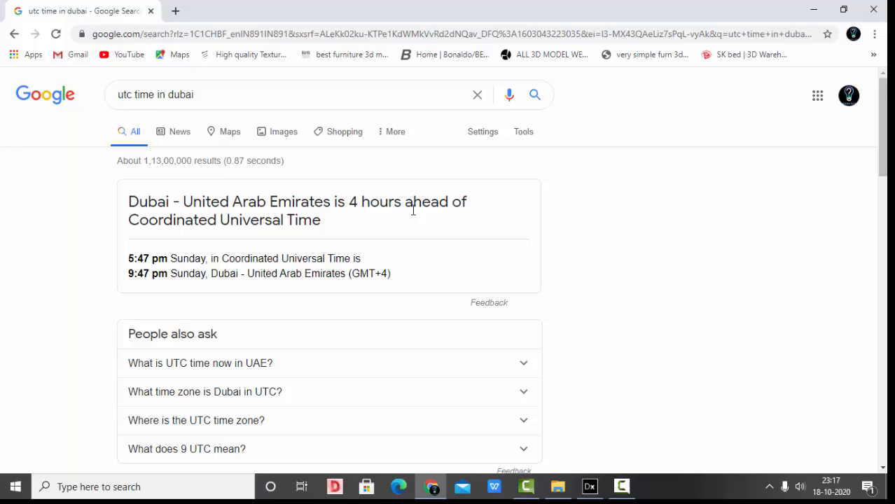
Switch to DIALux evo, display Storey 1 without its roof and inspect the room's interior and exterior in 3D
left_click(590, 487)
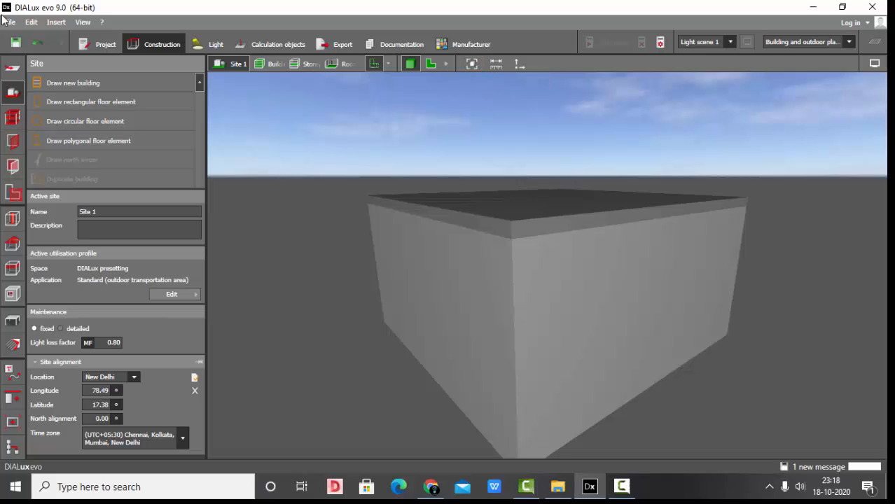
left_click_drag(420, 288, 449, 290)
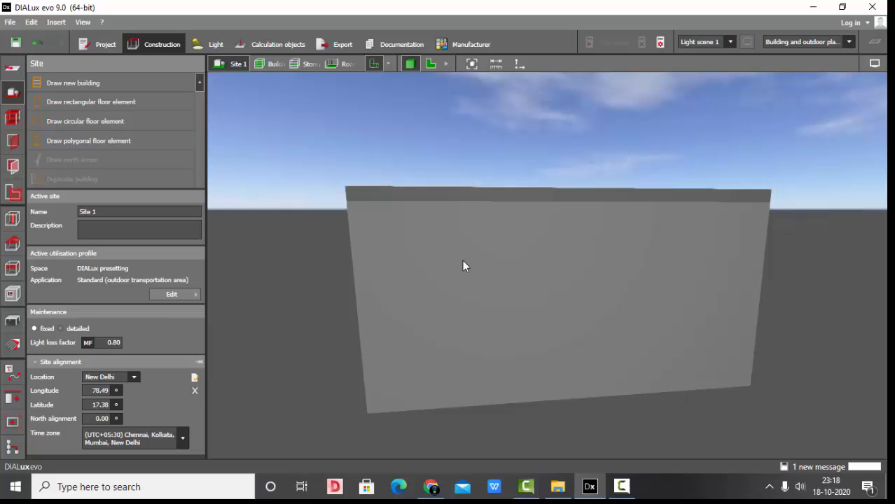
left_click_drag(464, 264, 464, 298)
left_click(312, 65)
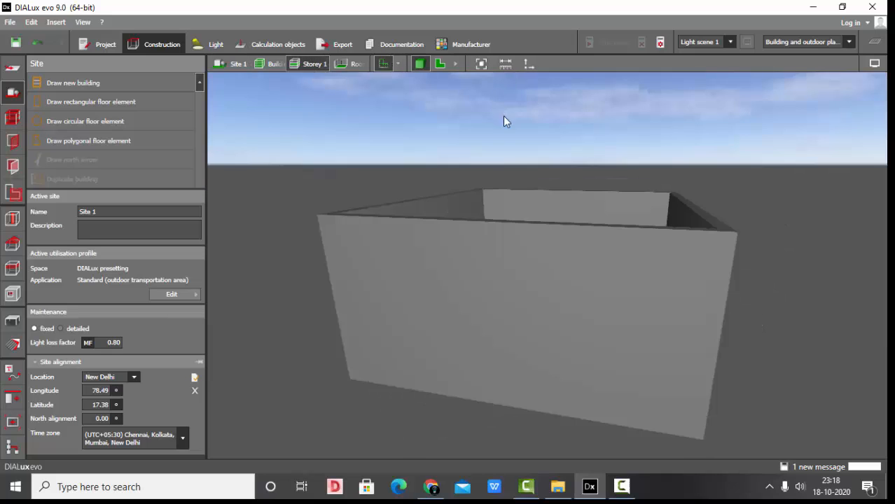
scroll(571, 224, "up", 10)
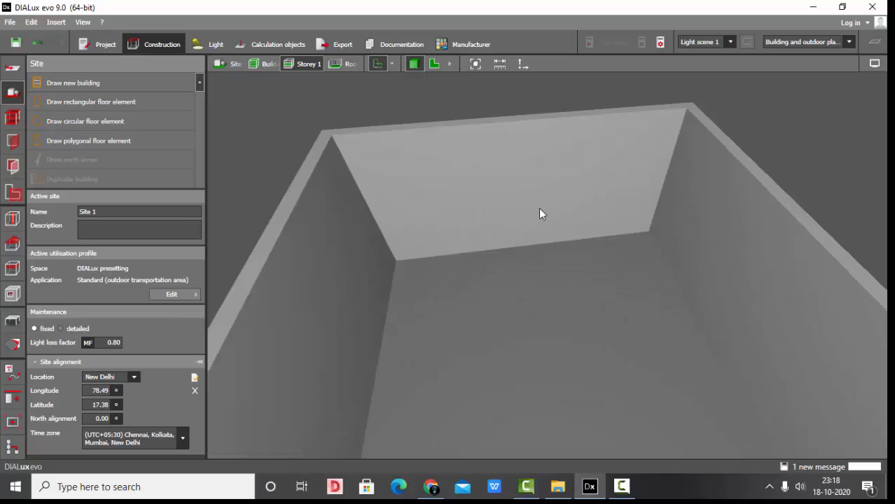
scroll(536, 334, "down", 5)
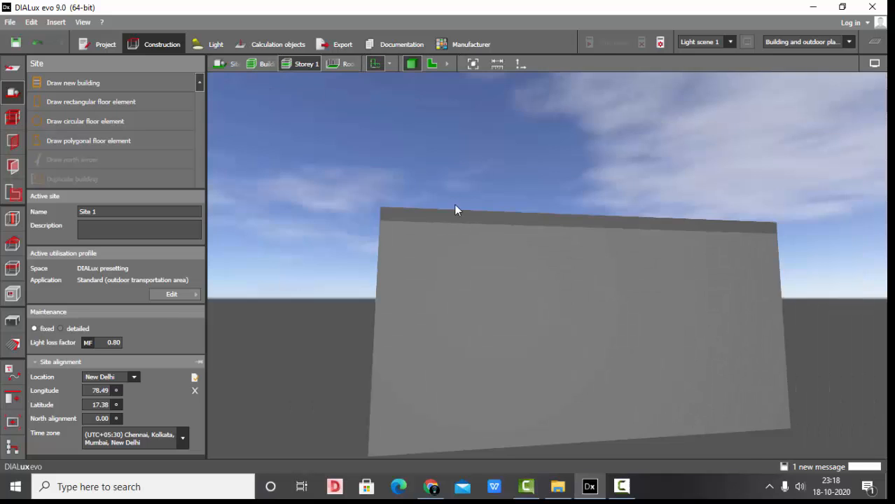
left_click_drag(455, 208, 522, 262)
left_click_drag(692, 233, 546, 365)
scroll(452, 238, "up", 5)
scroll(452, 239, "up", 3)
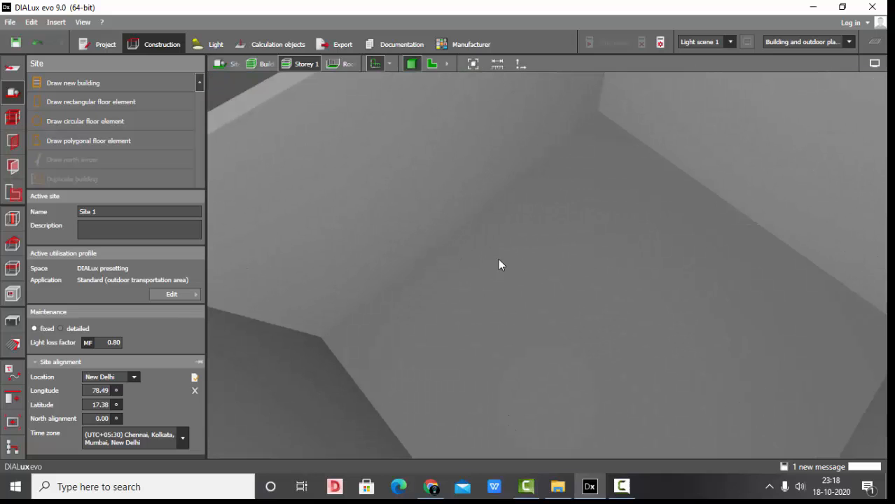
left_click_drag(496, 274, 363, 162)
left_click(473, 64)
left_click_drag(554, 147, 494, 208)
Open the aperture construction settings and look through the available aperture types, keeping Window (standard) active
left_click(13, 119)
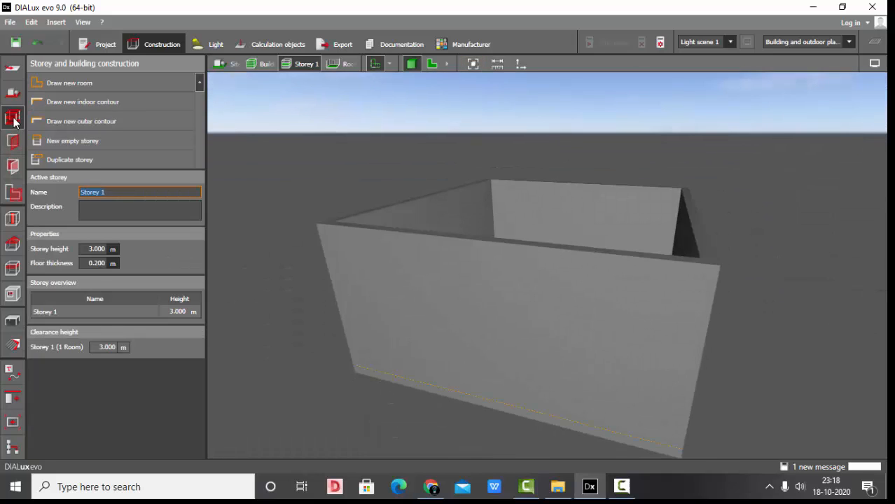
left_click(13, 148)
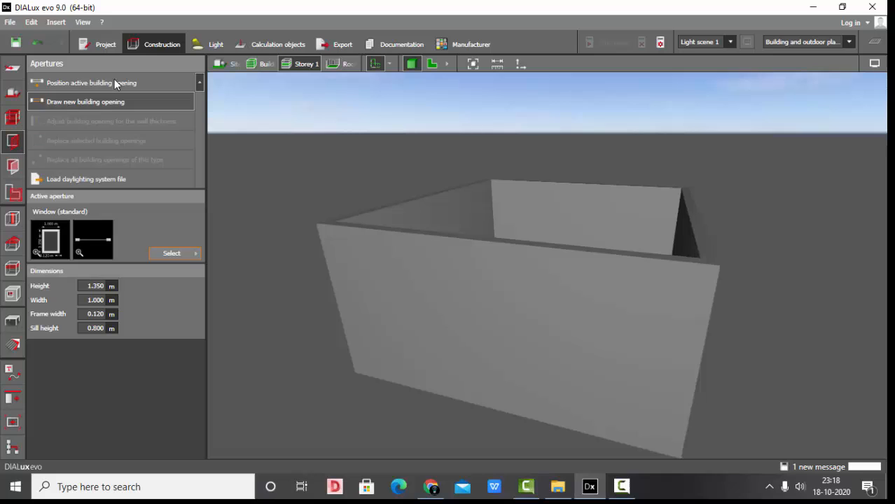
left_click(180, 252)
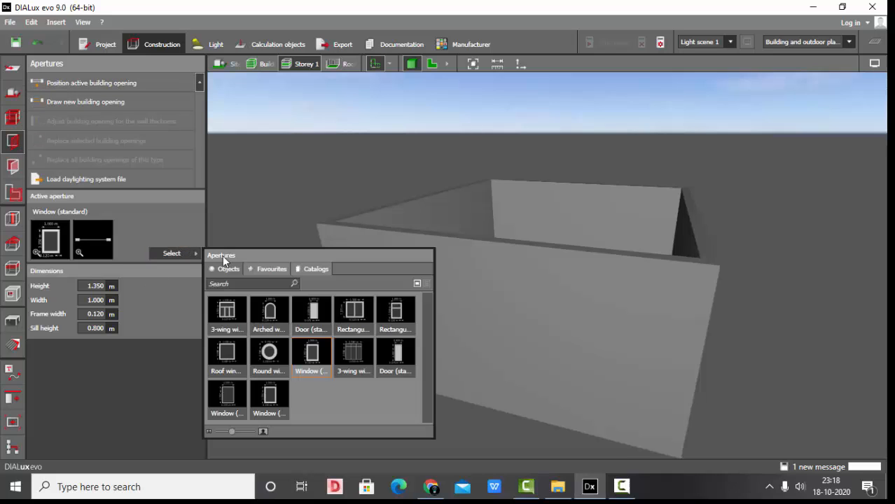
left_click(298, 371)
left_click(392, 103)
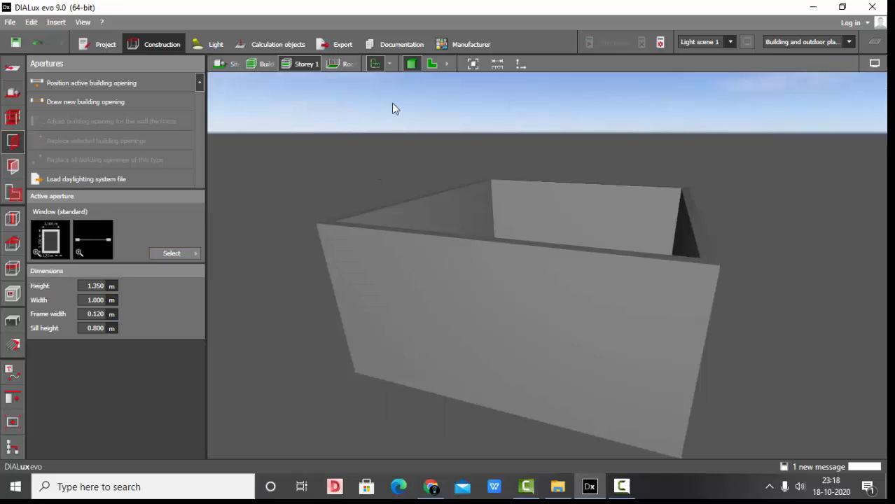
Show Storey 1 in floor plan view and choose the 2.500 m wide 3-wing window with transom as the active aperture
left_click(432, 64)
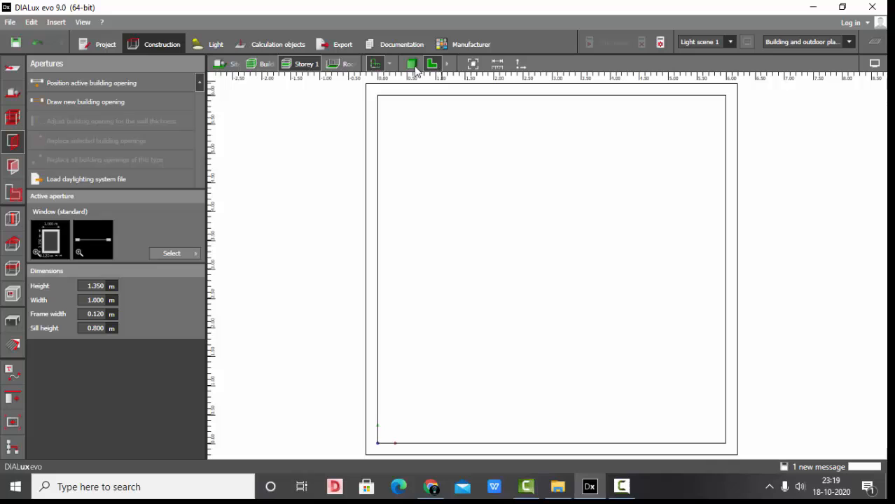
left_click(189, 254)
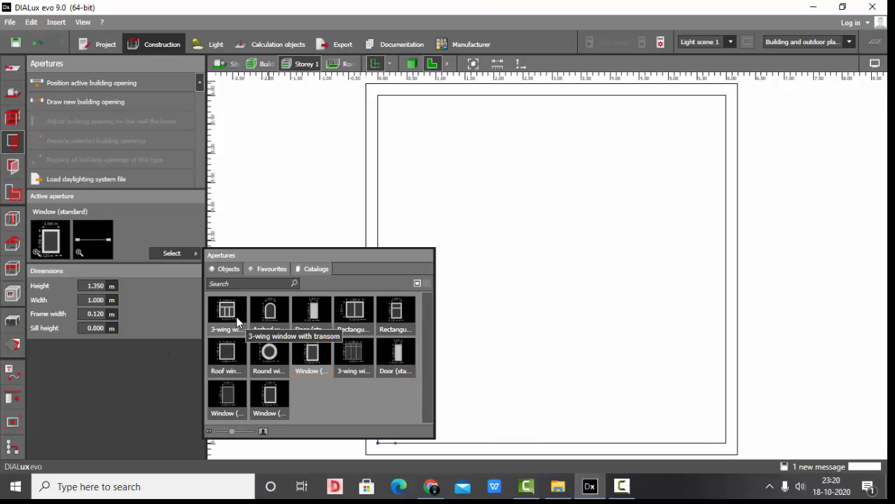
left_click(347, 359)
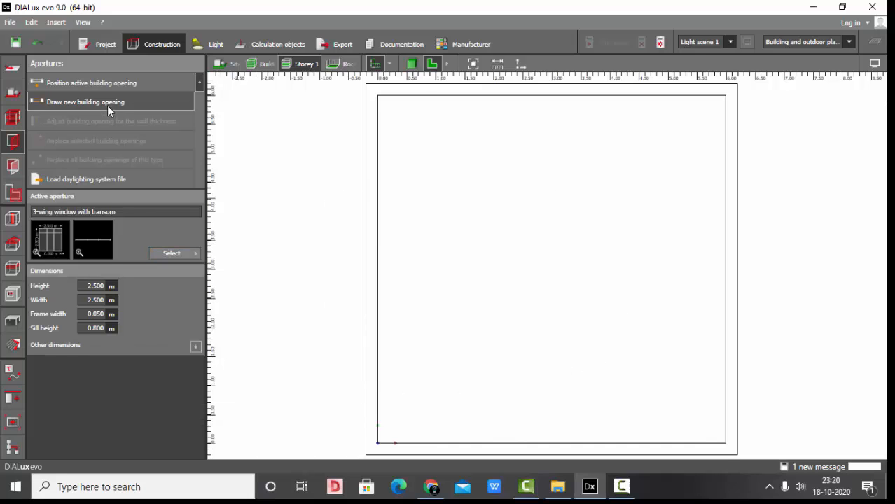
Place the active 3-wing window with transom around the middle of the left-hand wall in the floor plan
left_click(114, 83)
left_click(374, 262)
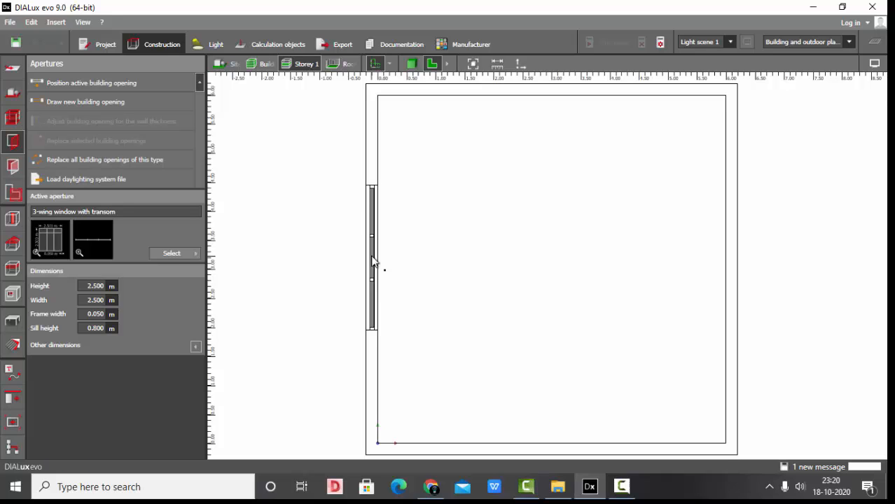
left_click(480, 262)
Show the building in 3D and set the placed 3-wing window's sill height to 0.01 m
left_click(411, 63)
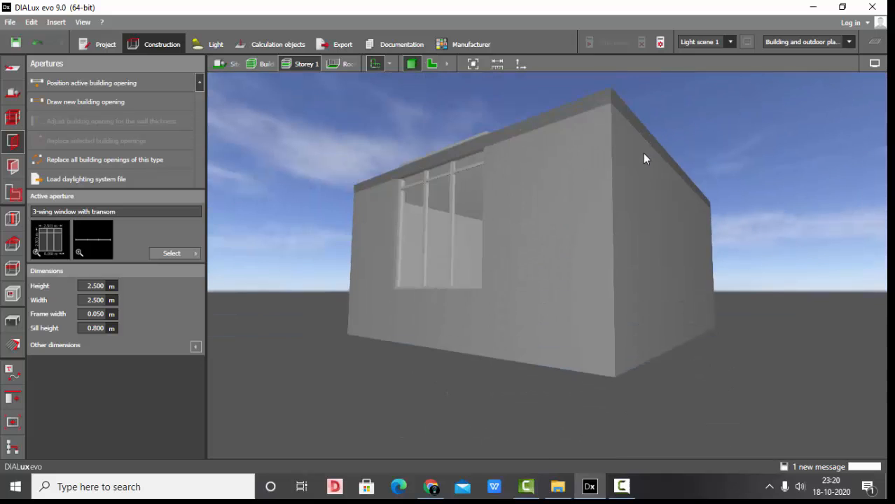
left_click(446, 236)
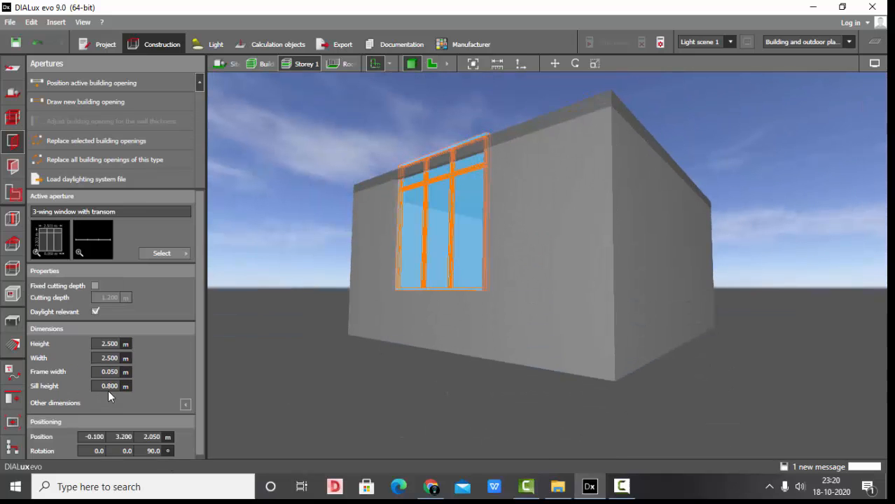
type("0.01")
key("Return")
left_click(480, 301)
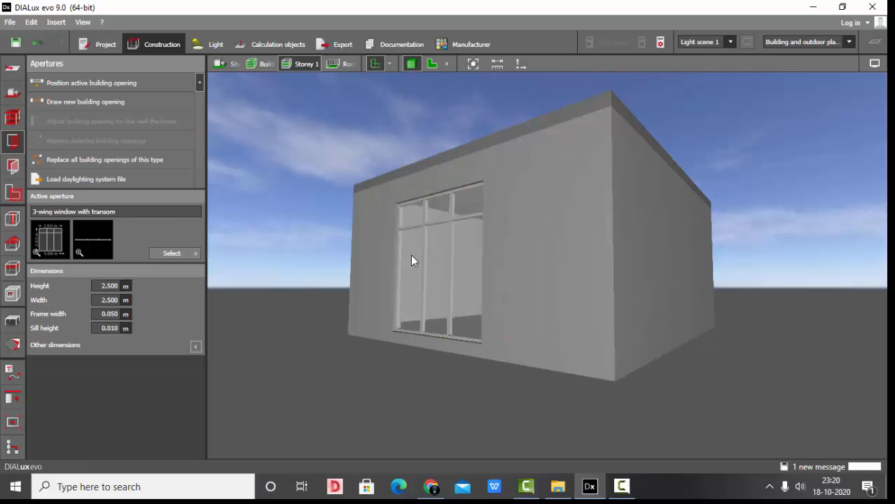
right_click_drag(411, 256, 410, 235)
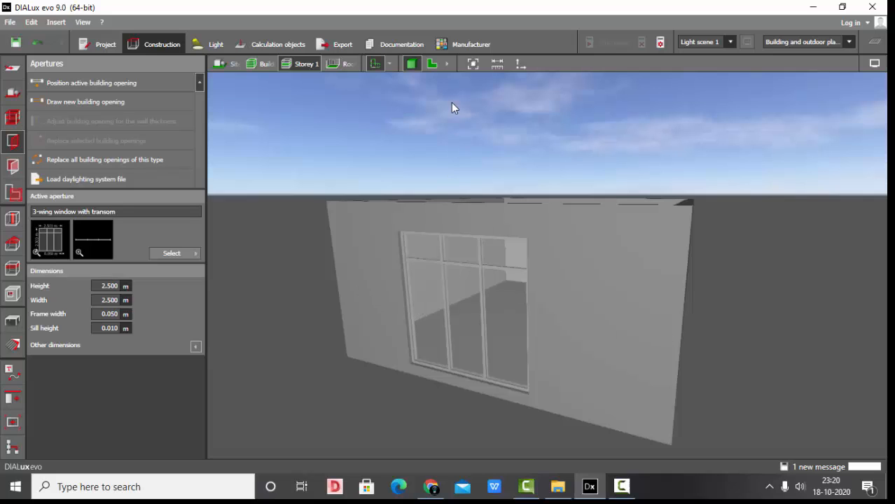
In the floor plan, move the 3-wing window along its wall towards the upper corner of the room
left_click(425, 66)
left_click(370, 219)
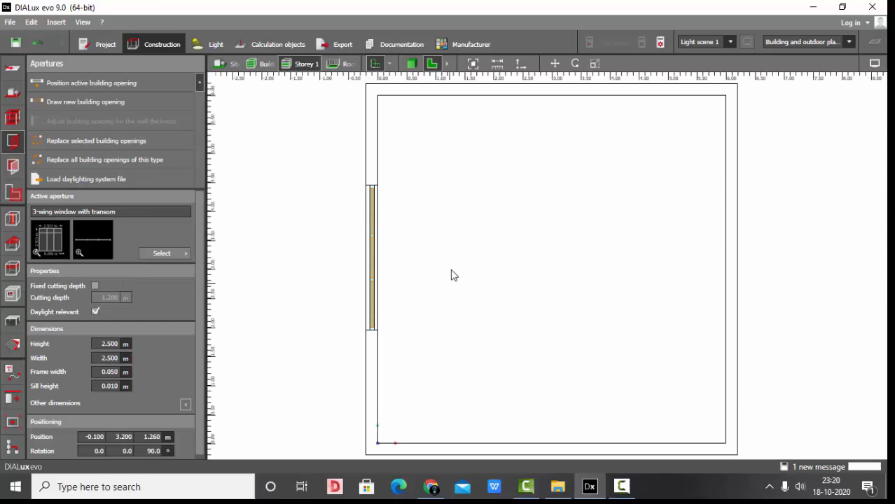
left_click(554, 63)
left_click_drag(371, 214, 379, 140)
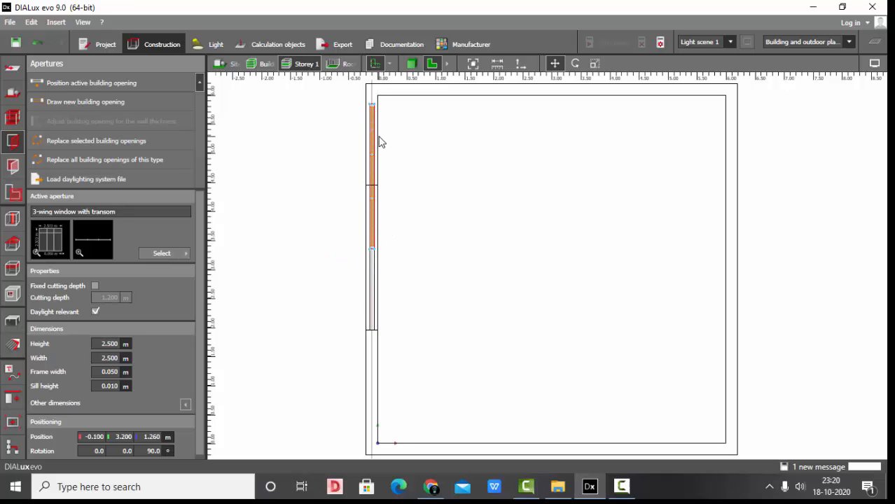
left_click(338, 241)
Place a second 3-wing window with transom on the same wall and move it close to the first one
left_click(115, 83)
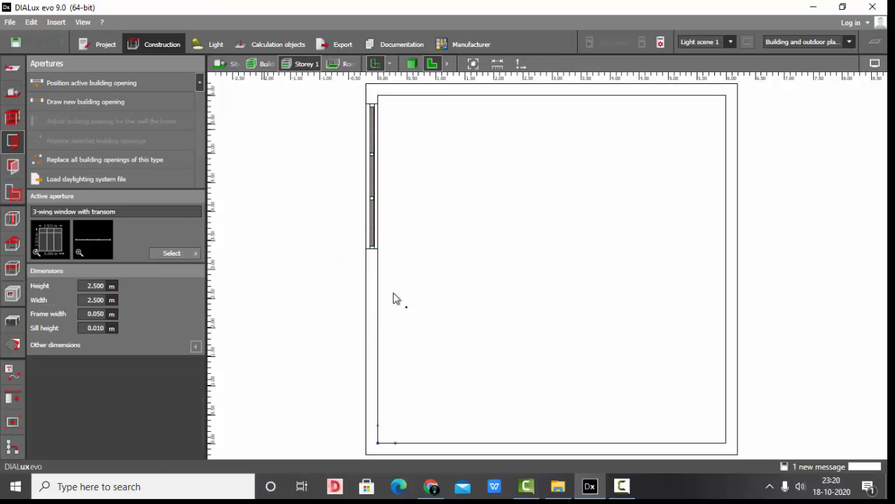
left_click(372, 354)
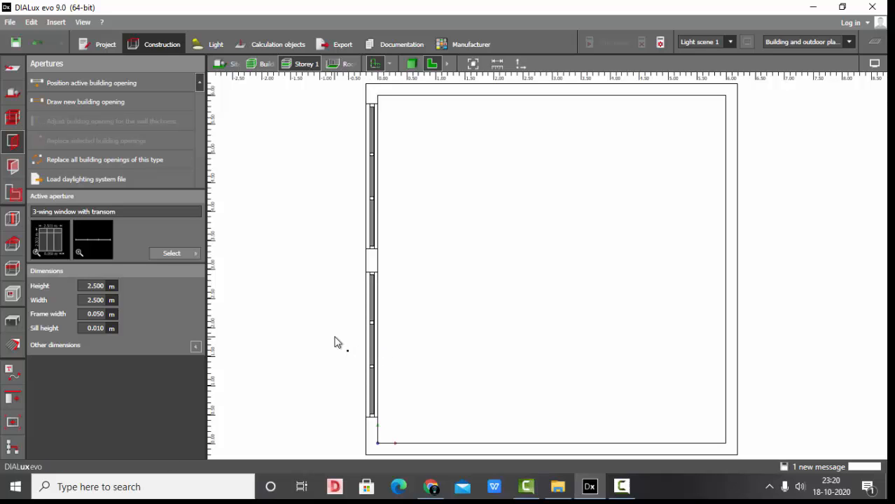
left_click(372, 327)
left_click(555, 64)
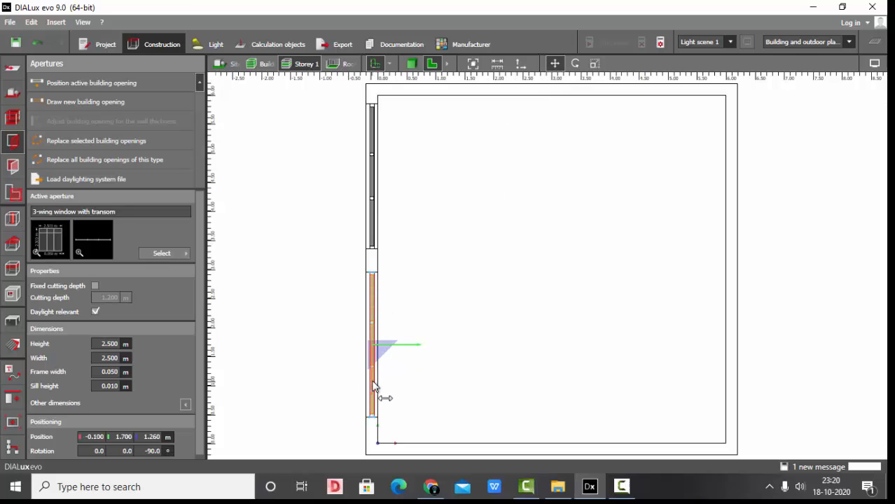
left_click_drag(373, 388, 370, 369)
left_click(306, 346)
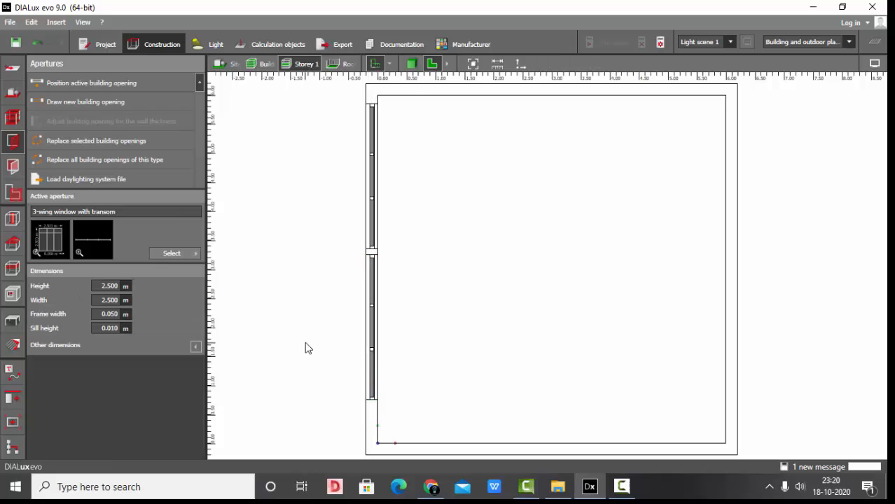
In 3D, choose Rectangular window with transom as the active aperture and place one on the adjoining blank wall, near the 3-wing windows' corner
left_click(411, 64)
left_click_drag(410, 110, 452, 180)
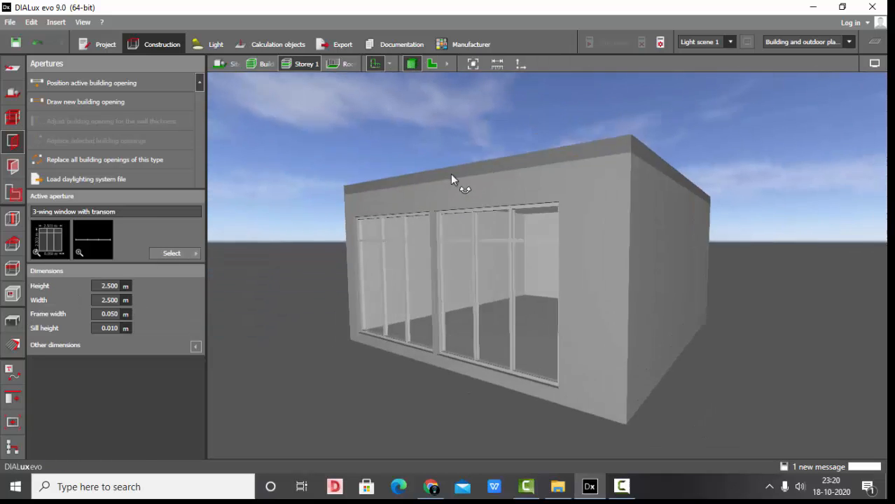
right_click_drag(452, 179, 428, 184)
right_click_drag(567, 241, 490, 238)
left_click(193, 253)
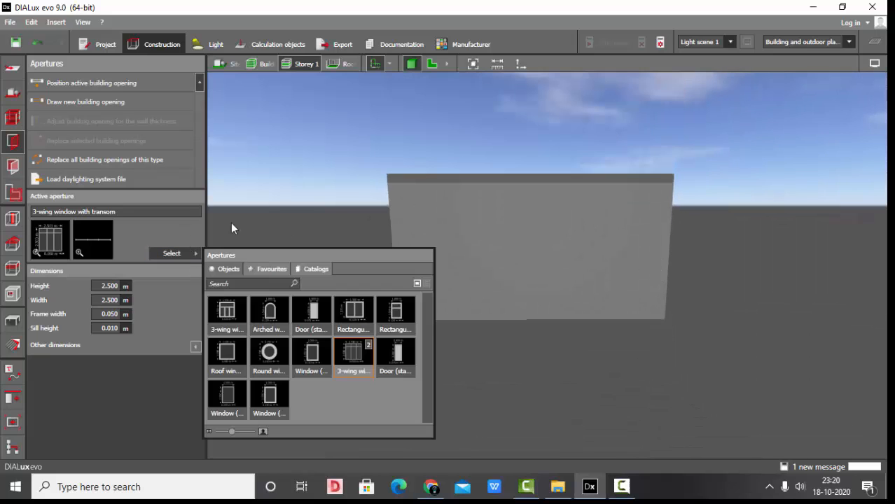
left_click(403, 317)
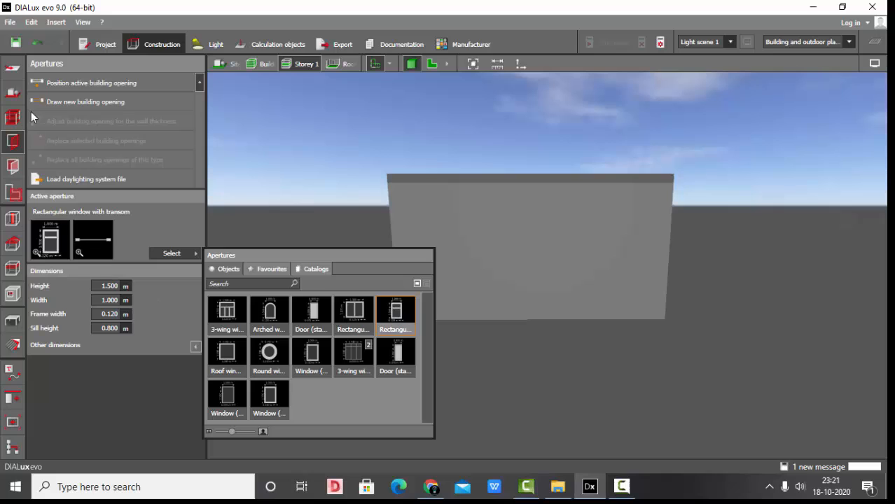
left_click(431, 259)
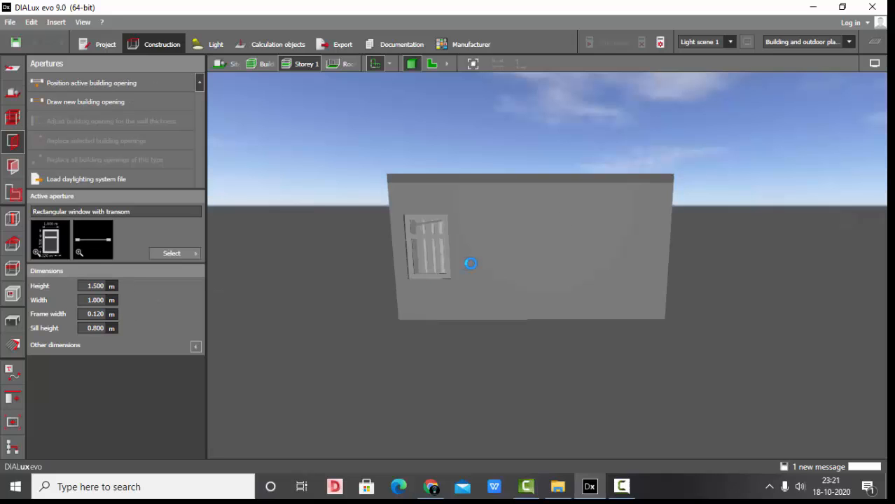
key("ctrl+z")
left_click(448, 252)
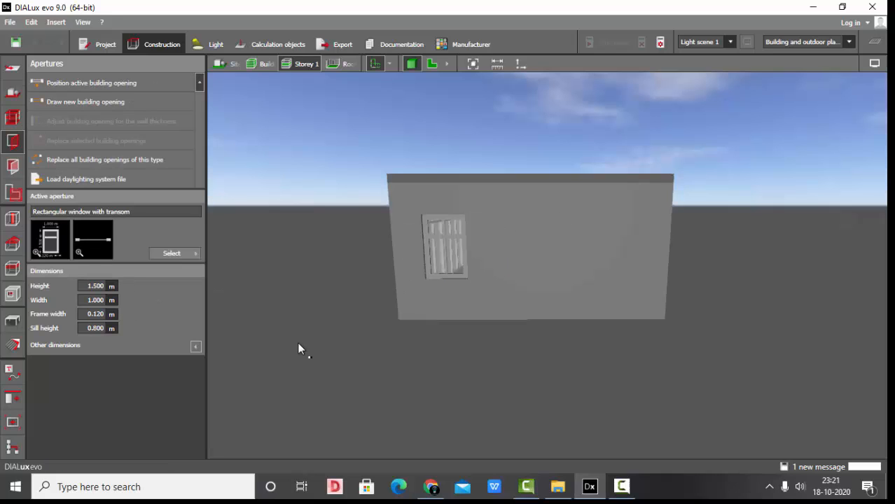
From inside the room, move the rectangular window up the wall to a sill height of about 1.05 m
middle_click_drag(298, 342, 628, 323)
right_click_drag(629, 320, 490, 301)
scroll(484, 161, "up", 5)
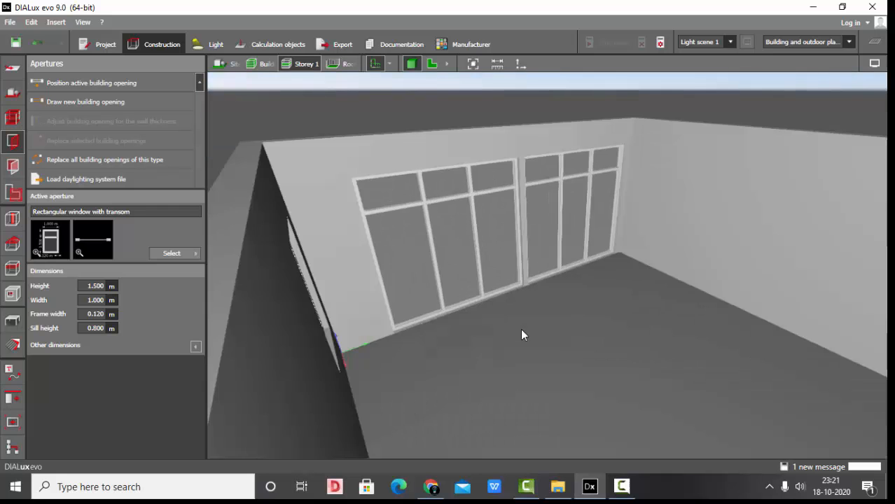
right_click_drag(521, 331, 544, 354)
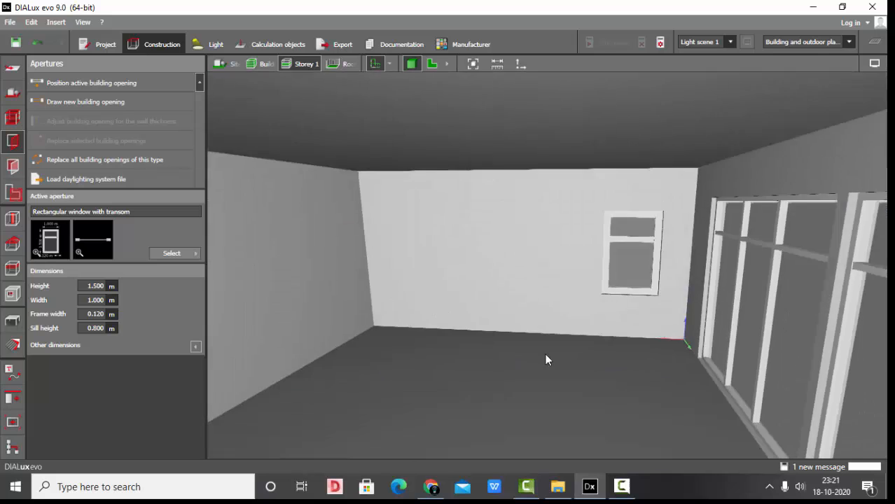
scroll(544, 353, "up", 2)
left_click(650, 239)
right_click_drag(653, 276, 603, 320)
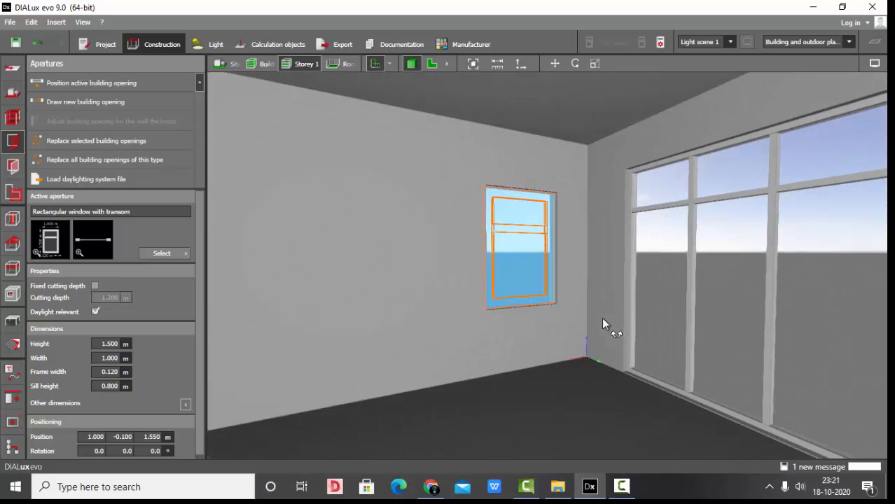
left_click(554, 64)
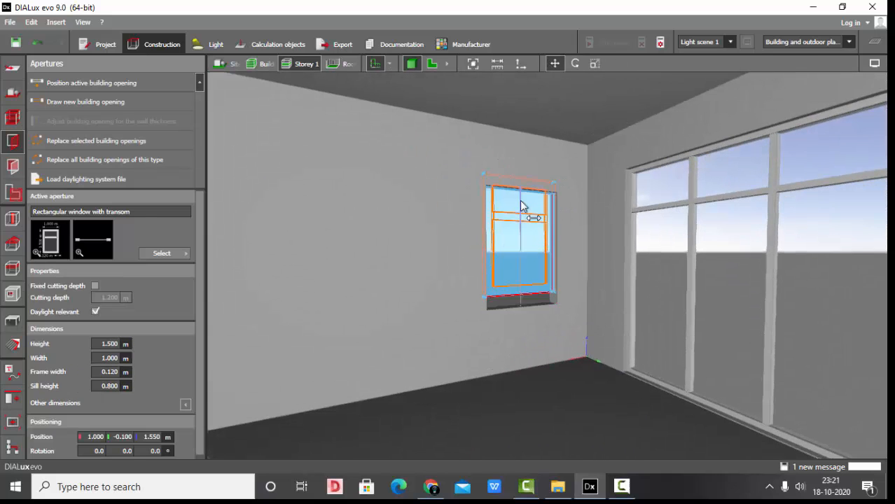
left_click_drag(519, 190, 519, 188)
In front view, lower the rectangular window to a sill height of about 1.006 m, aligning its top with the 3-wing windows
left_click(439, 62)
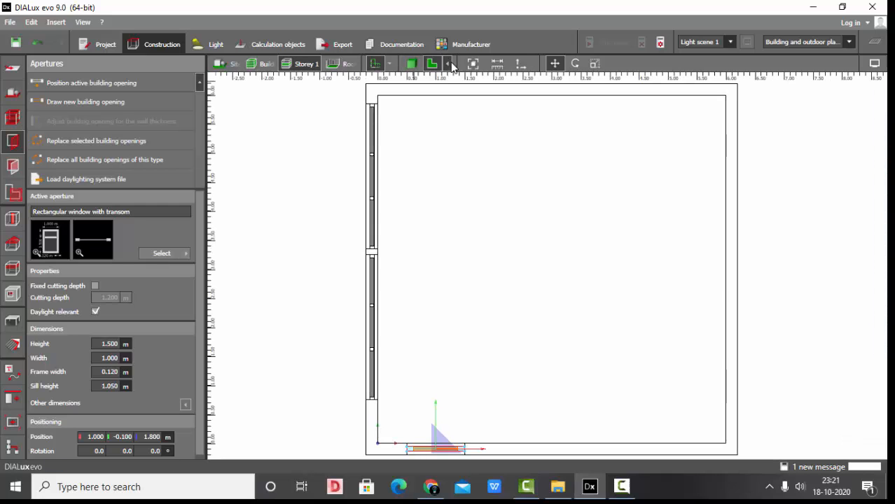
left_click(447, 64)
left_click(452, 63)
scroll(395, 226, "down", 1)
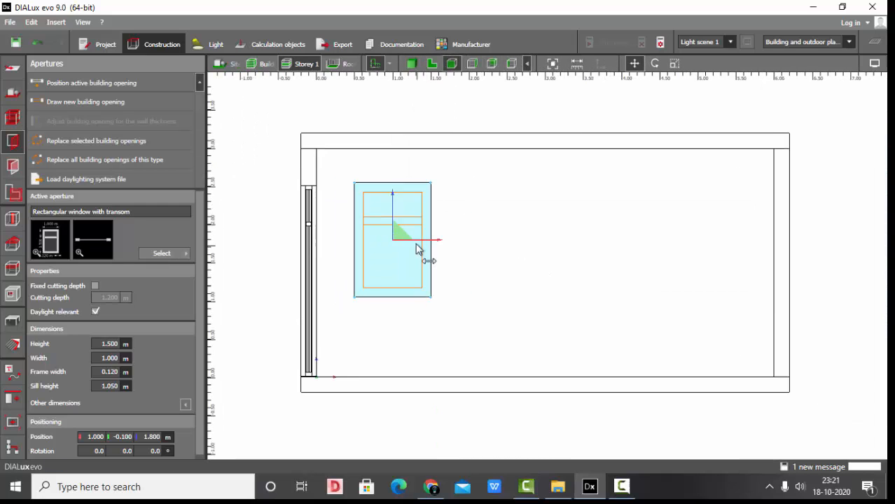
scroll(416, 244, "up", 1)
left_click_drag(381, 199, 381, 205)
scroll(452, 269, "down", 1)
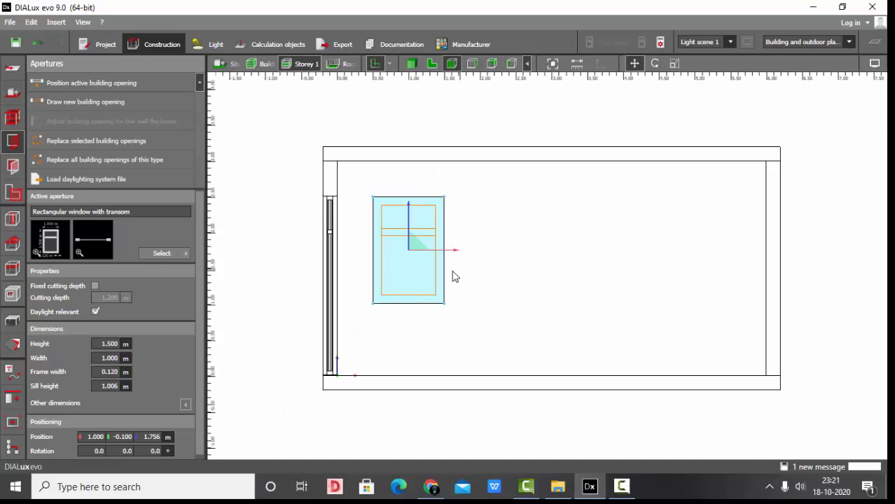
left_click(300, 136)
Return to the 3D view and place a second rectangular window with transom beside the first on the same wall
left_click(411, 65)
scroll(520, 240, "down", 2)
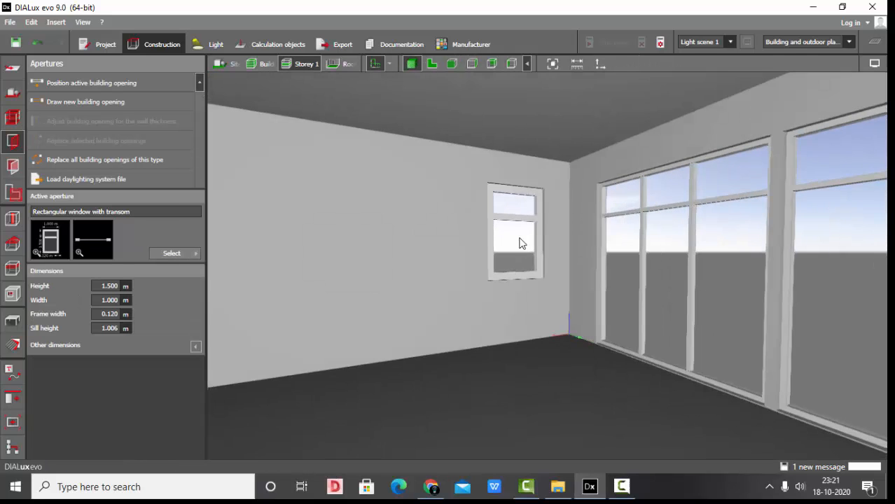
scroll(567, 235, "up", 1)
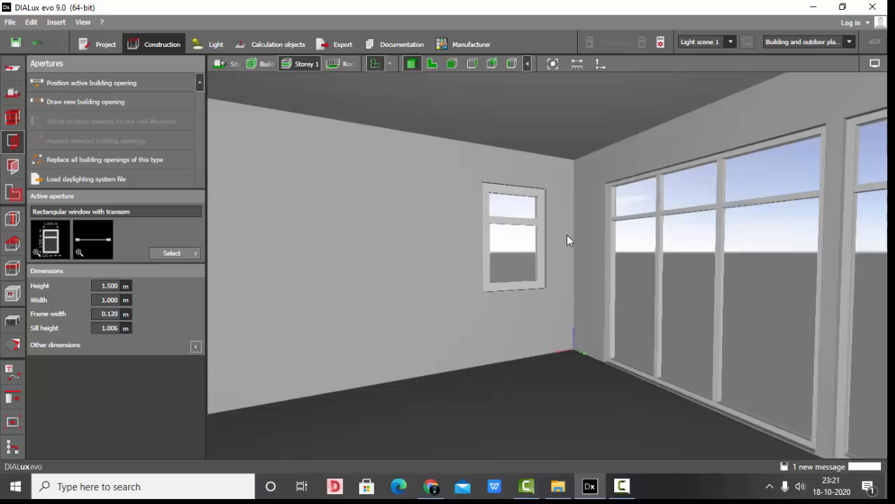
left_click(416, 253)
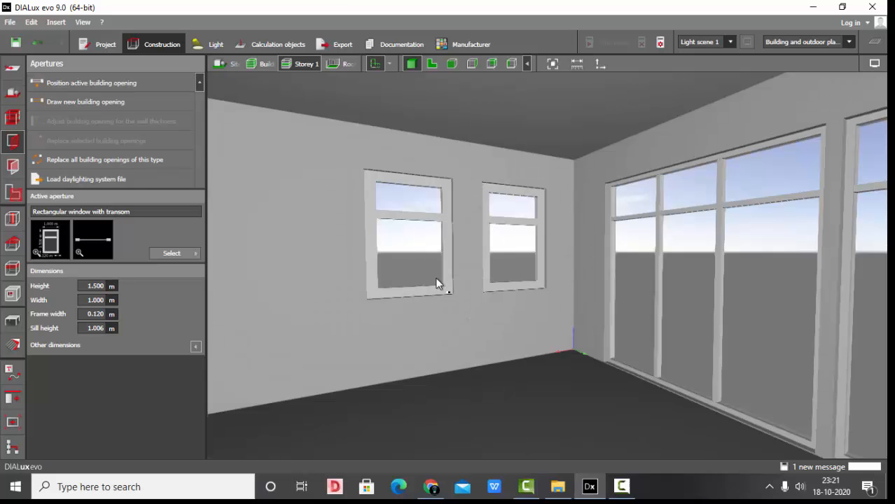
Choose Door (standard) as the active aperture and place one near the far end of the wall with the two rectangular windows
scroll(543, 291, "down", 4)
right_click_drag(503, 305, 539, 175)
scroll(542, 189, "down", 2)
right_click_drag(555, 261, 580, 258)
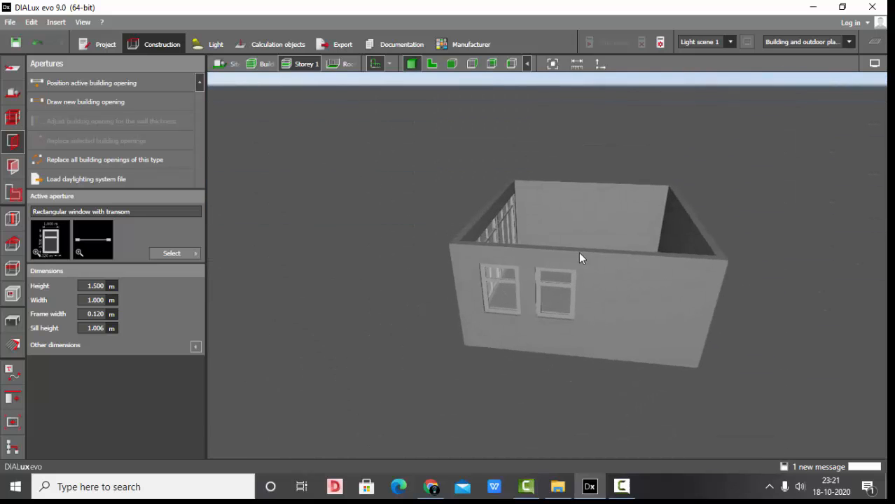
left_click(174, 254)
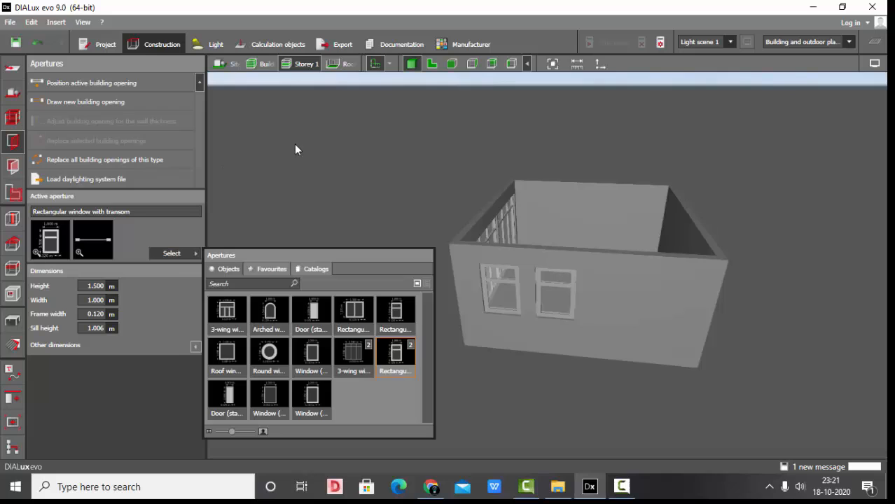
left_click(312, 317)
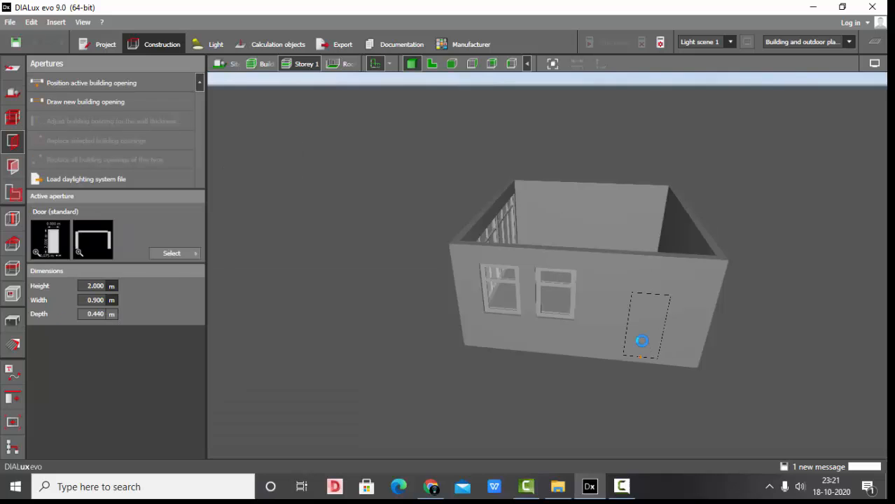
left_click(642, 341)
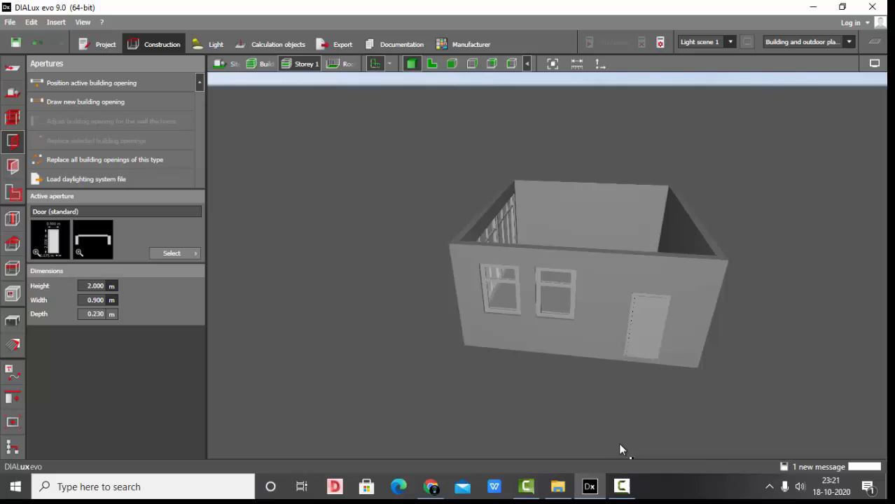
right_click_drag(564, 261, 554, 236)
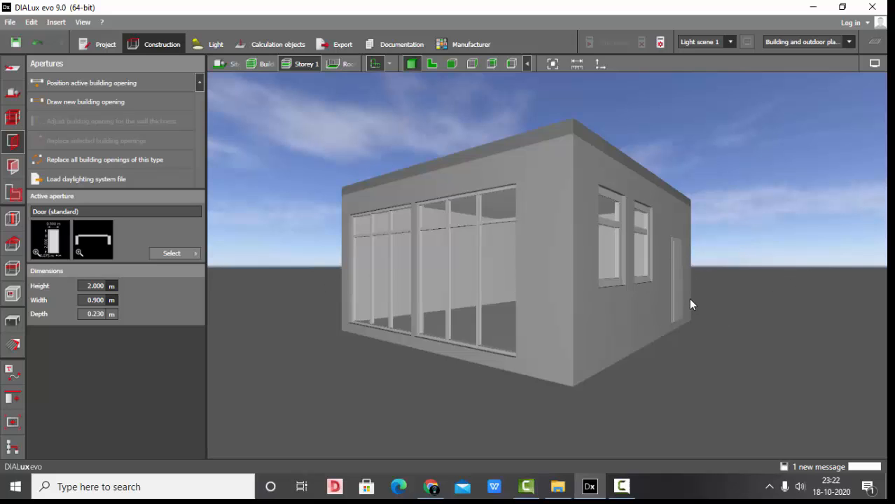
In the site's floor plan, draw a rectangular floor element around the building, starting at about -0.8, 6.5 m and about 7.05 m long
left_click(433, 64)
scroll(433, 172, "down", 2)
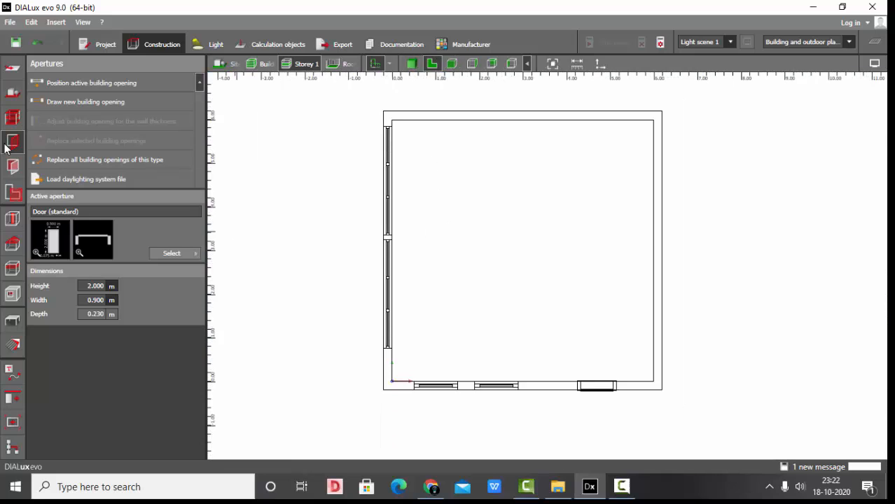
left_click(13, 93)
left_click(87, 102)
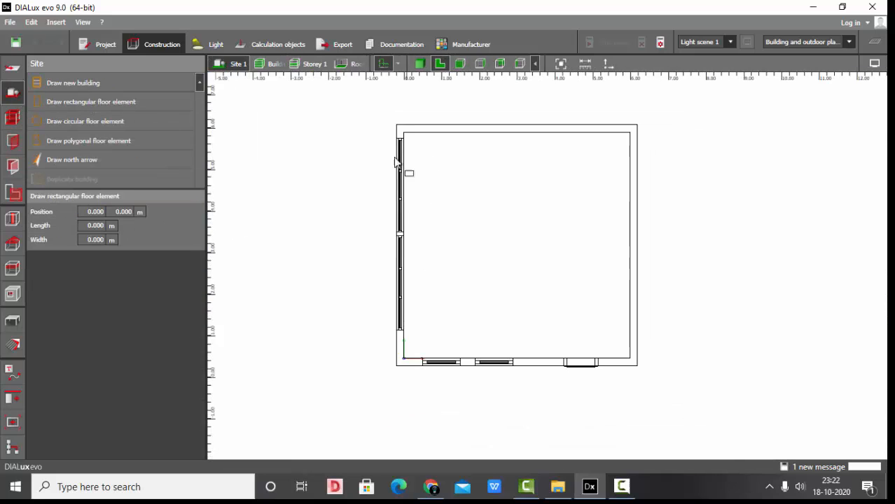
left_click(373, 113)
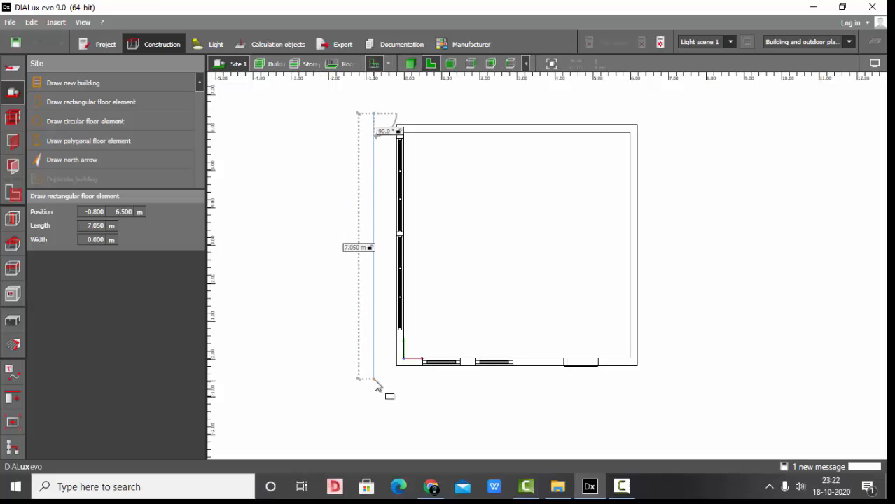
left_click(374, 380)
left_click(657, 381)
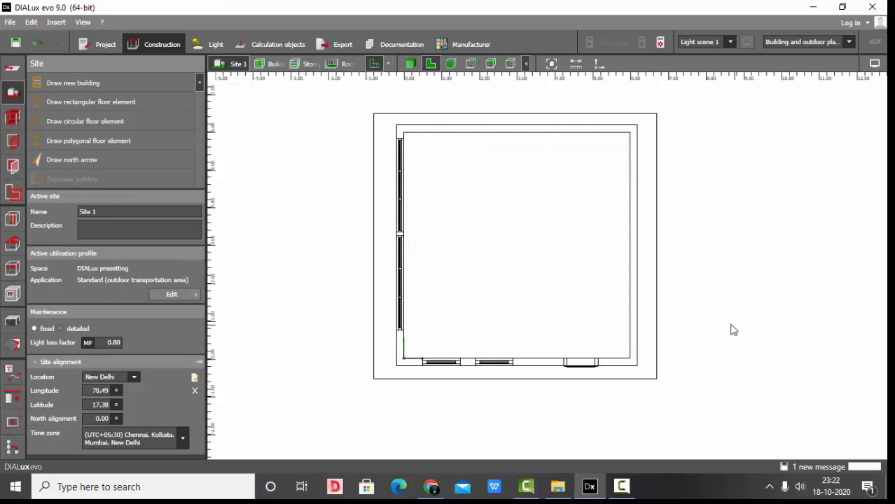
Examine the building and its surrounding floor element from outside in the 3D view
left_click(411, 64)
left_click(552, 64)
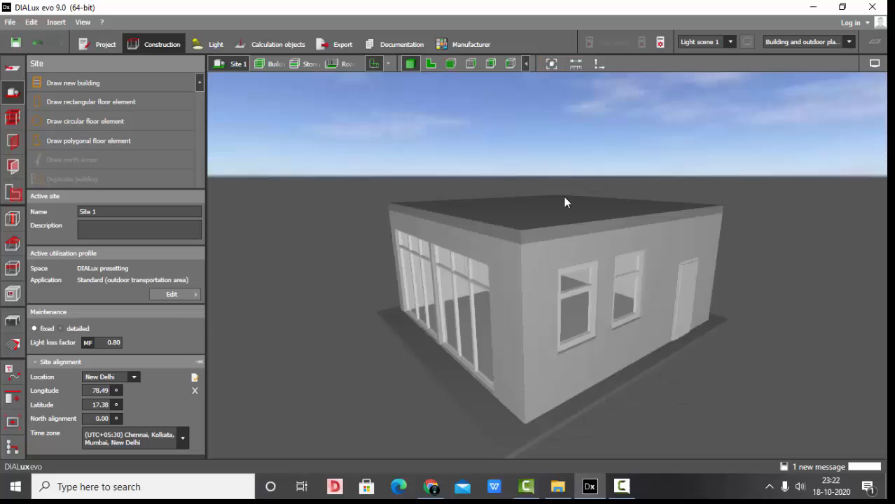
mouse_move(564, 197)
right_mouse_down()
mouse_move(583, 157)
mouse_move(566, 189)
right_mouse_up()
scroll(566, 189, "up", 1)
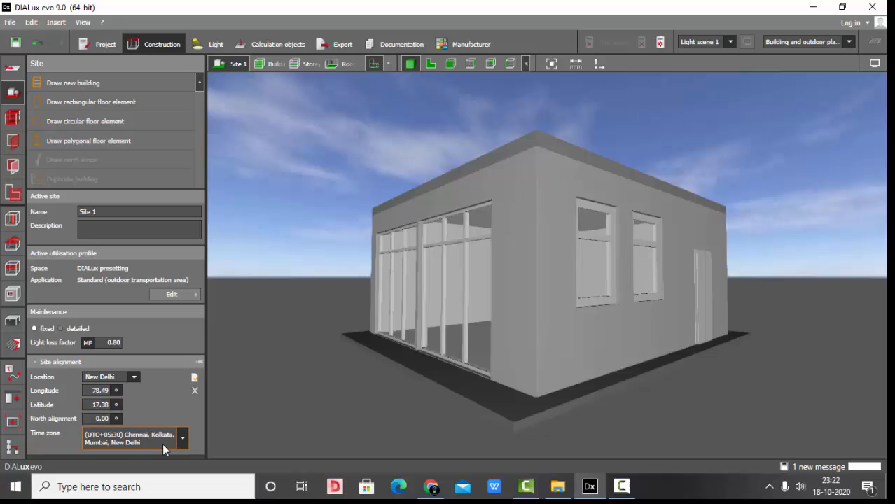
scroll(489, 279, "up", 2)
right_click_drag(489, 280, 473, 306)
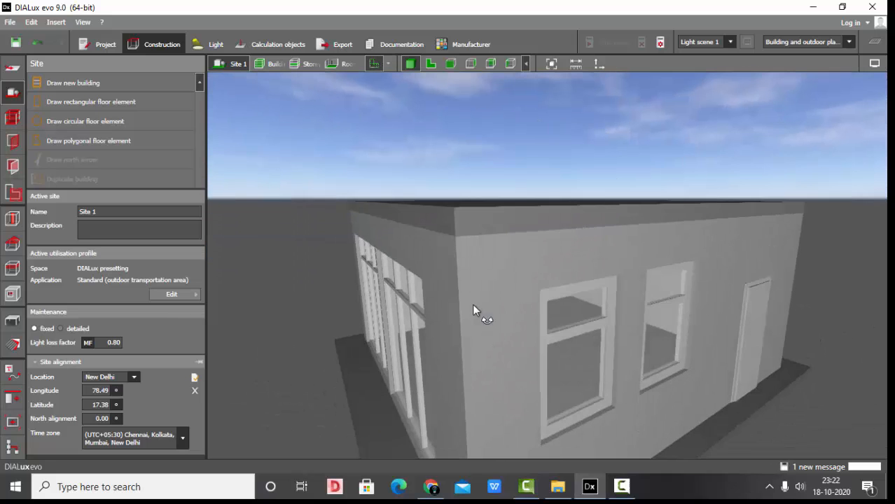
In the site's floor plan, turn on the display of the north arrow
left_click(430, 64)
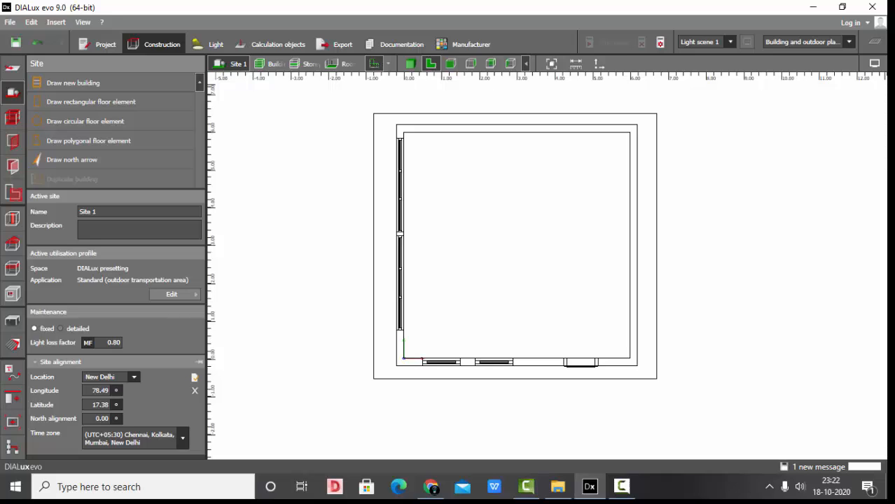
left_click(874, 64)
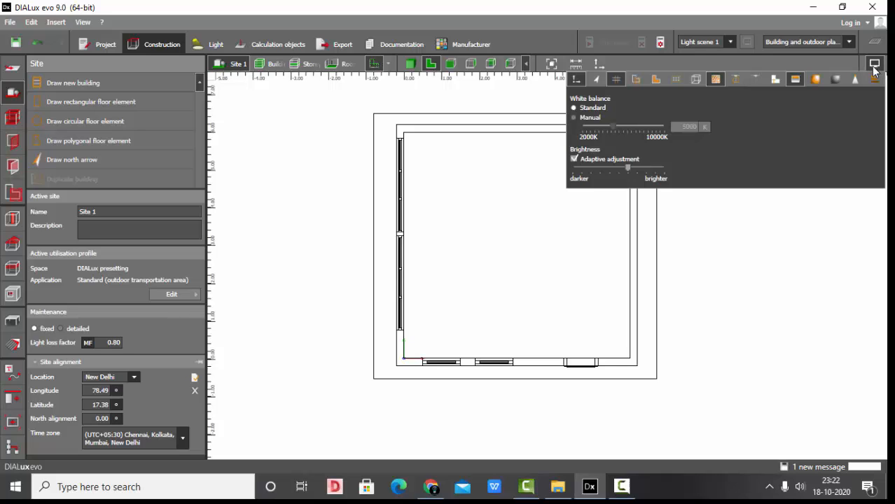
left_click(602, 82)
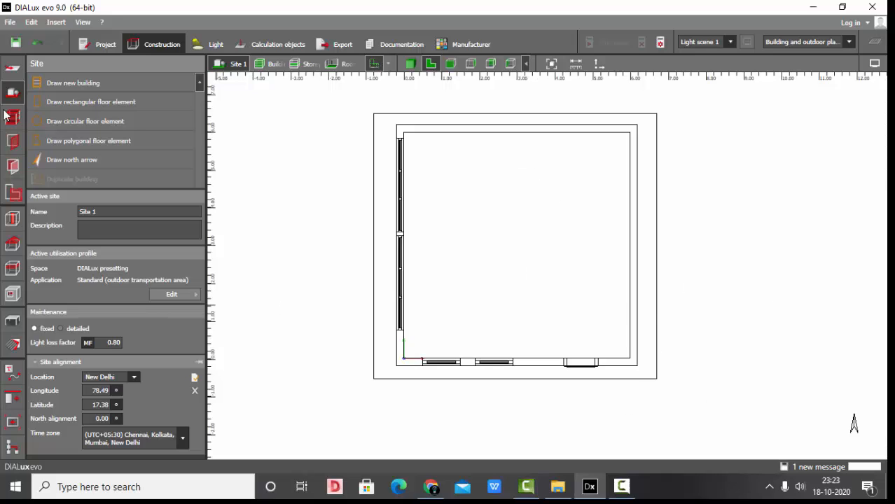
Draw a horizontal north arrow just below the building in plan, setting the site's north alignment to 90°
left_click(83, 159)
scroll(306, 175, "down", 1)
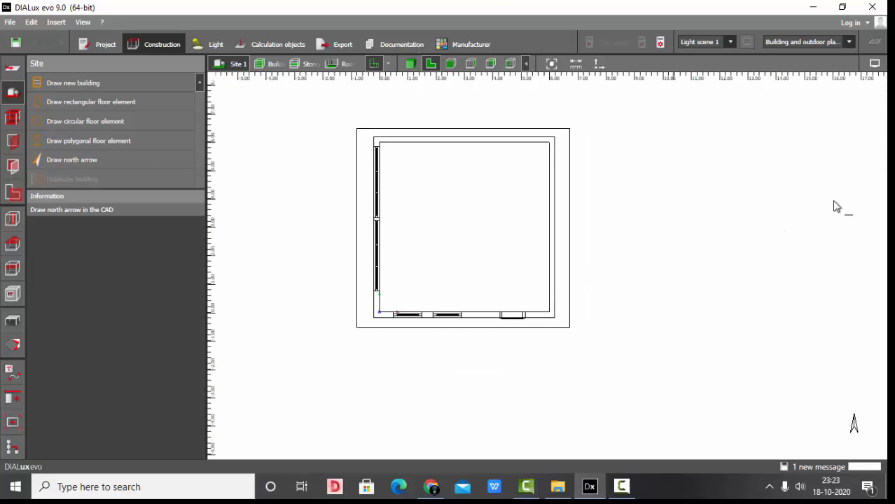
left_click(365, 365)
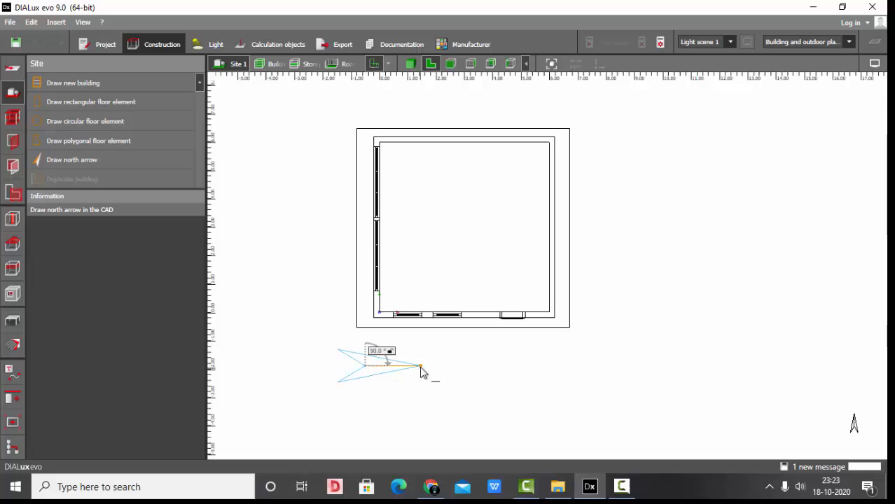
left_click(468, 371)
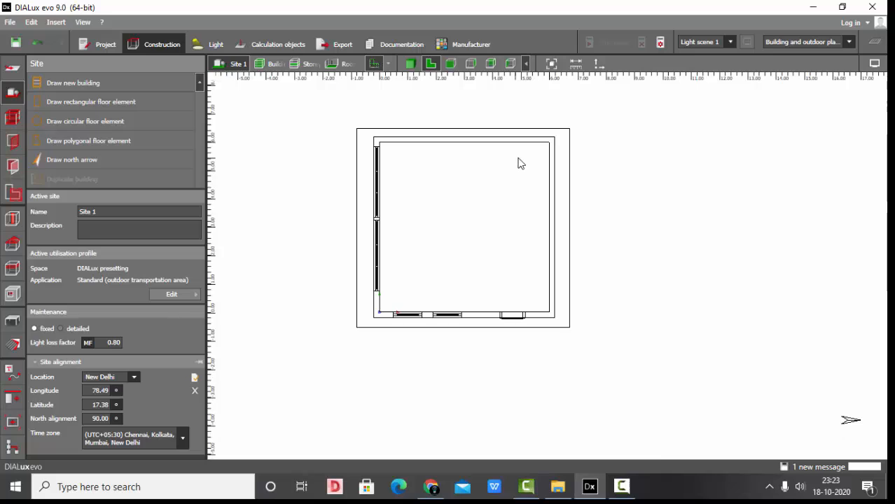
left_click(556, 70)
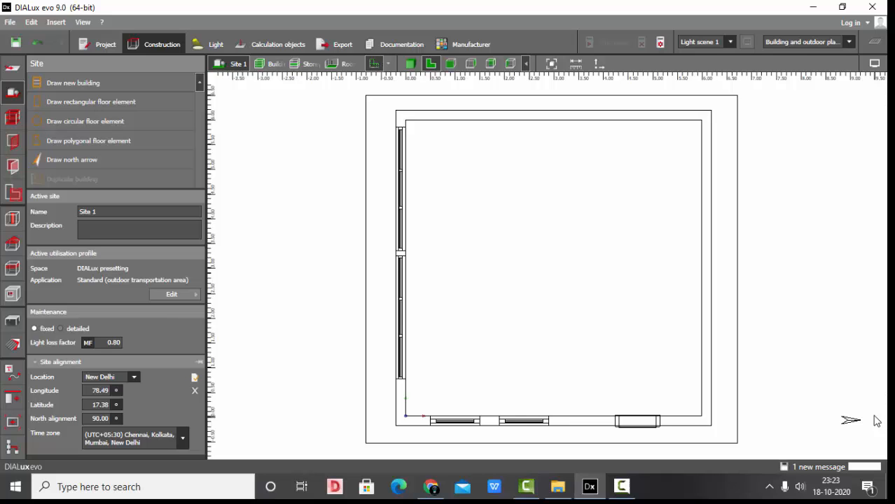
Compare the building's orientation with the north arrow in the 3D view and the floor plan
left_click(410, 64)
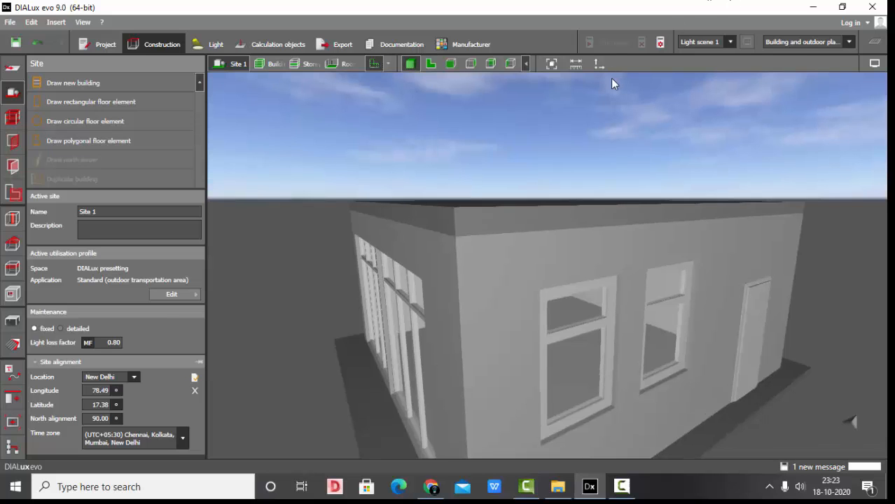
left_click(553, 65)
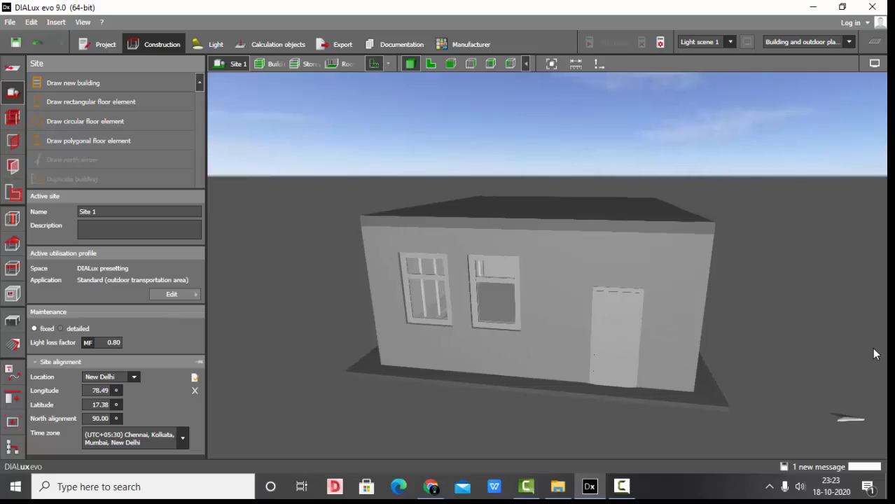
left_click(431, 64)
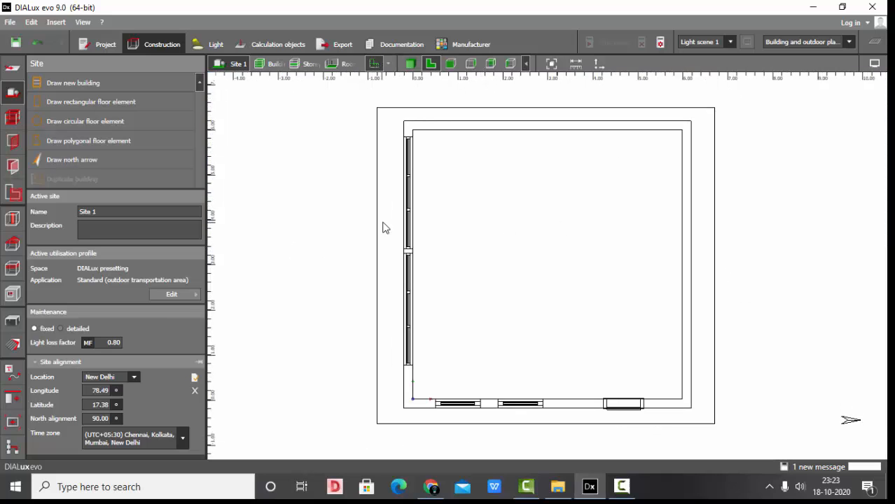
scroll(519, 217, "down", 1)
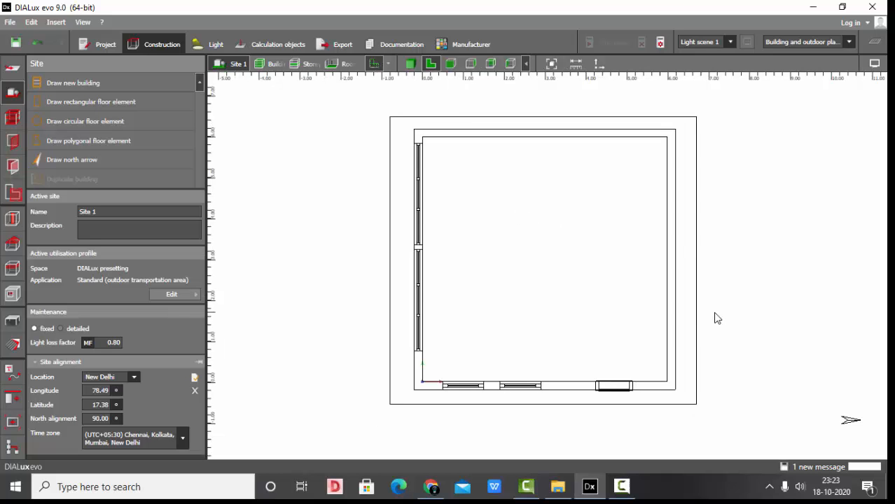
left_click(411, 66)
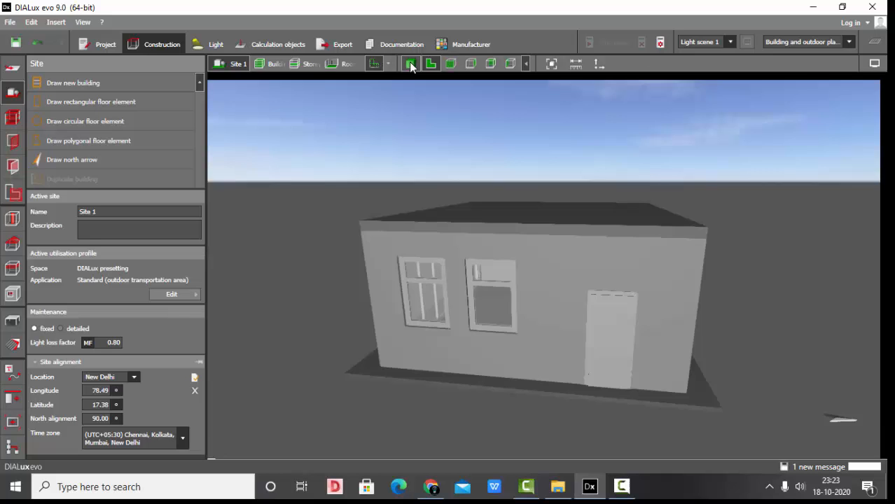
right_click_drag(496, 183, 502, 147)
scroll(525, 193, "up", 3)
mouse_move(525, 196)
right_mouse_down()
mouse_move(510, 214)
mouse_move(519, 208)
right_mouse_up()
left_click(553, 63)
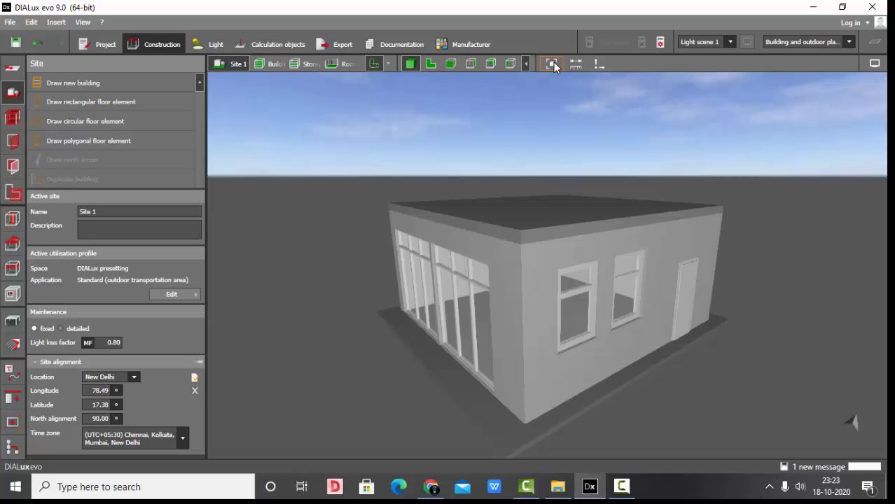
Move the 3D view inside the room and examine the 3-wing windows, walls and ceiling
scroll(495, 326, "up", 10)
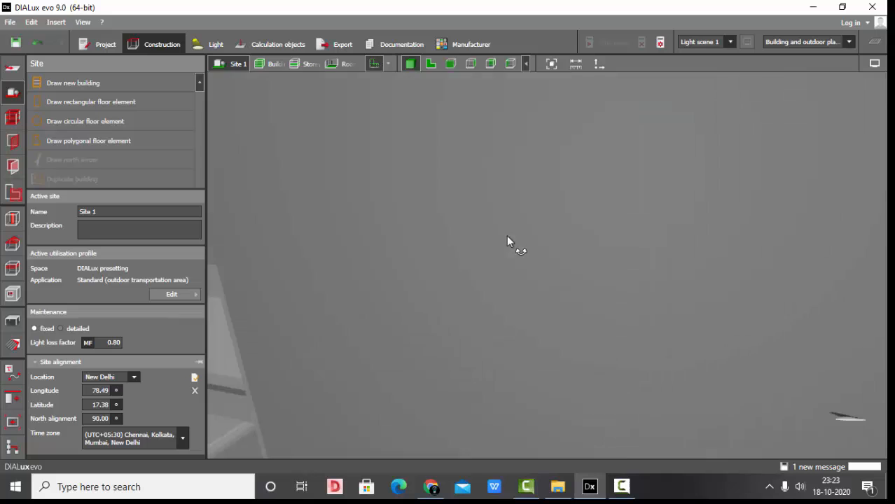
scroll(522, 243, "up", 3)
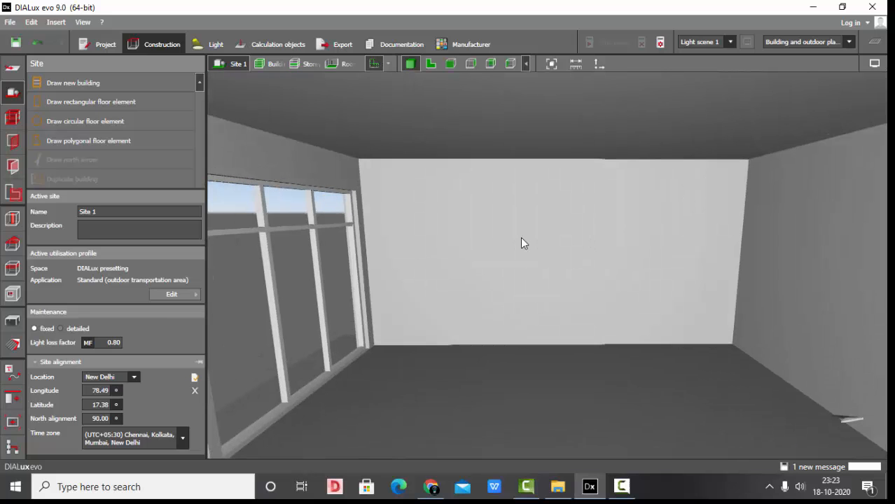
right_click_drag(546, 195, 549, 169)
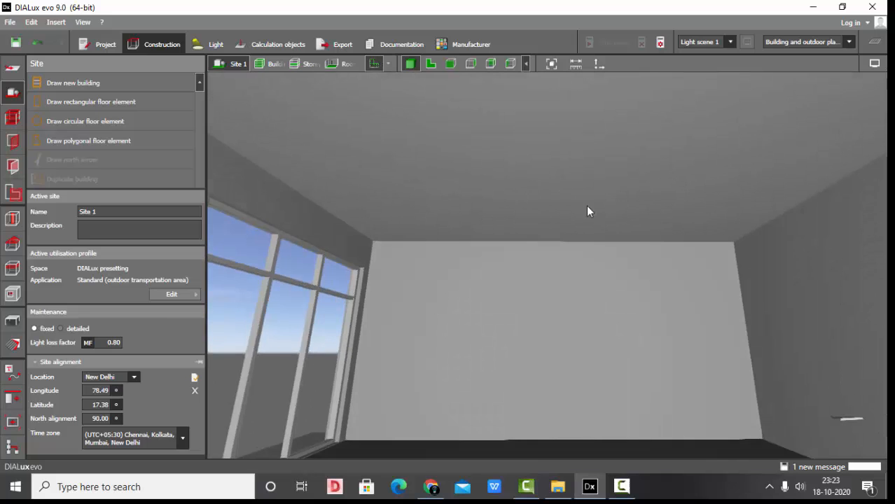
right_click_drag(641, 173, 601, 211)
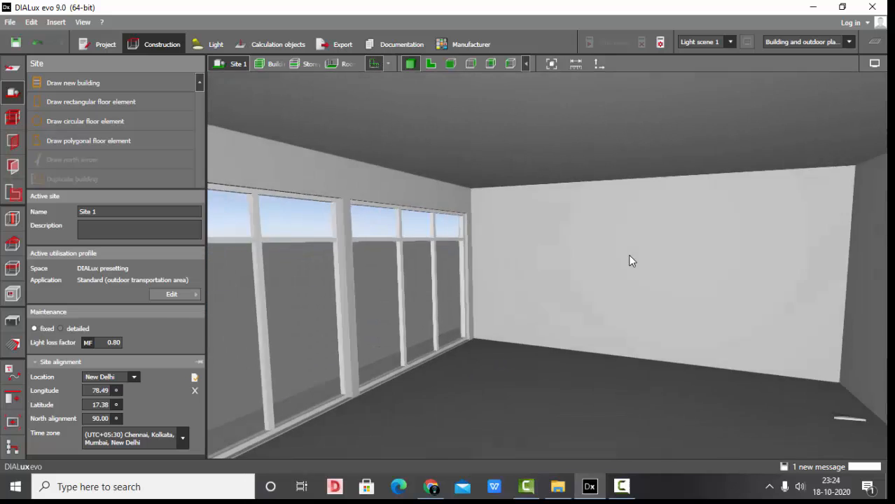
scroll(627, 255, "down", 3)
scroll(487, 260, "down", 3)
right_click_drag(448, 229, 502, 216)
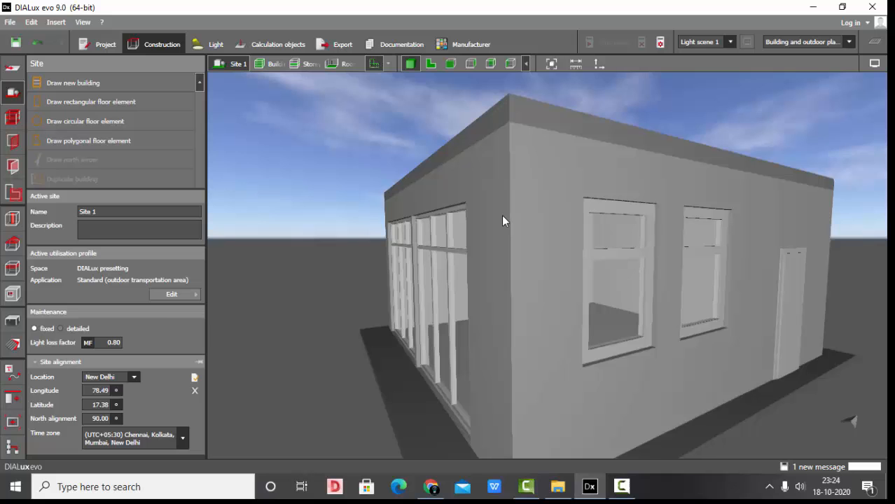
scroll(512, 222, "up", 3)
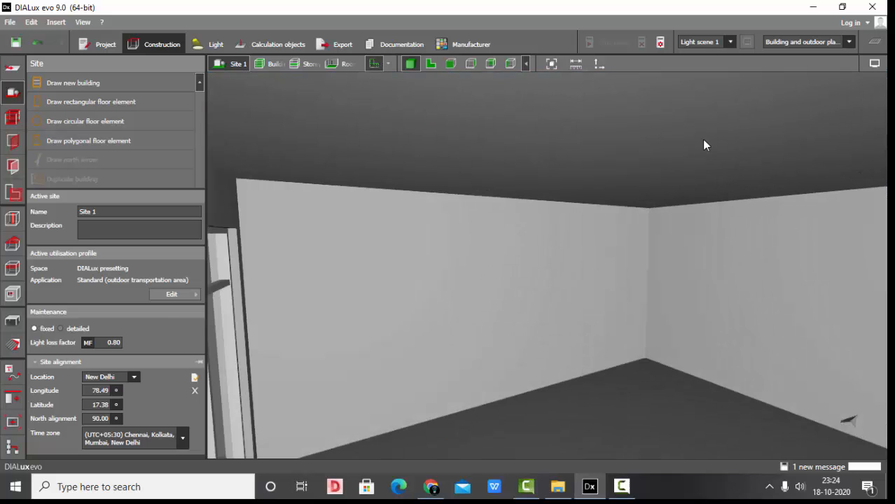
scroll(576, 203, "down", 5)
scroll(543, 227, "up", 3)
scroll(547, 227, "up", 3)
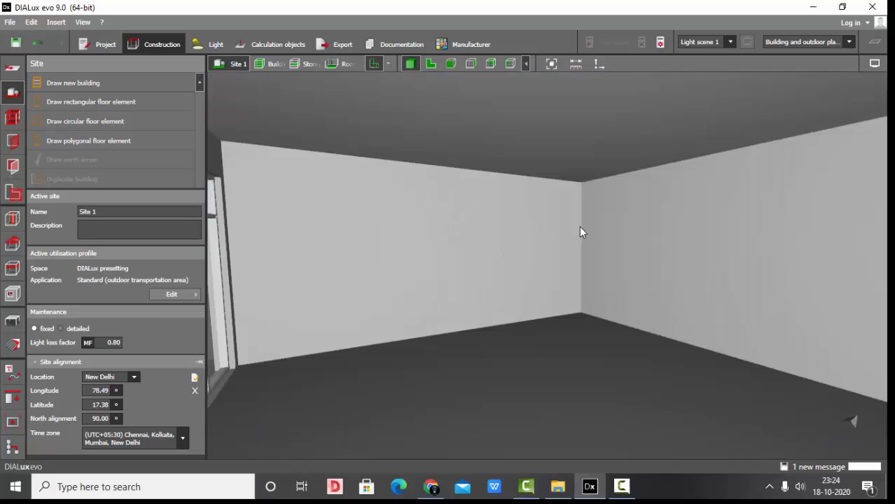
right_click_drag(580, 226, 537, 236)
scroll(460, 225, "up", 2)
right_click_drag(459, 226, 520, 258)
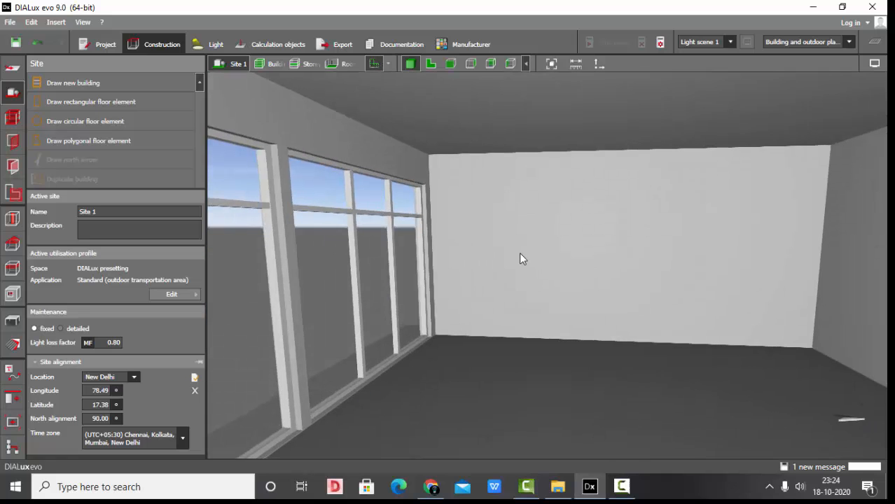
In the settings of Light scene 1, set the daylight reference sky type to Clear sky
left_click(208, 45)
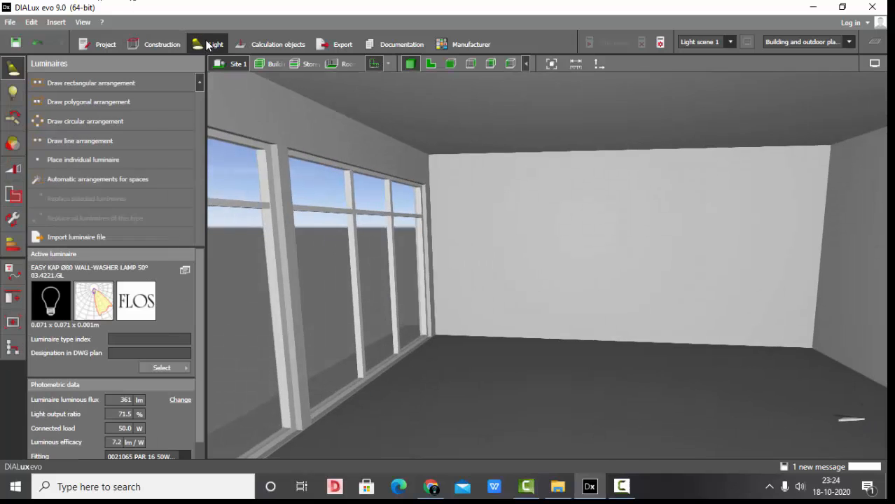
left_click(13, 170)
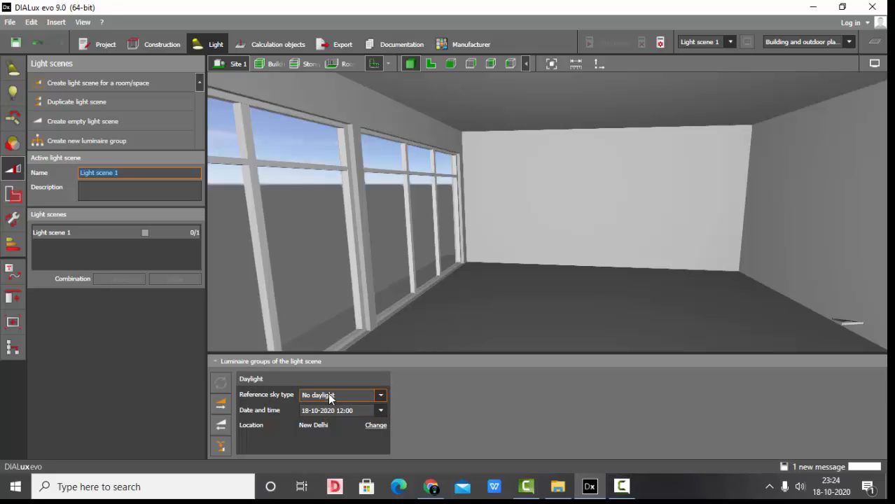
left_click(381, 398)
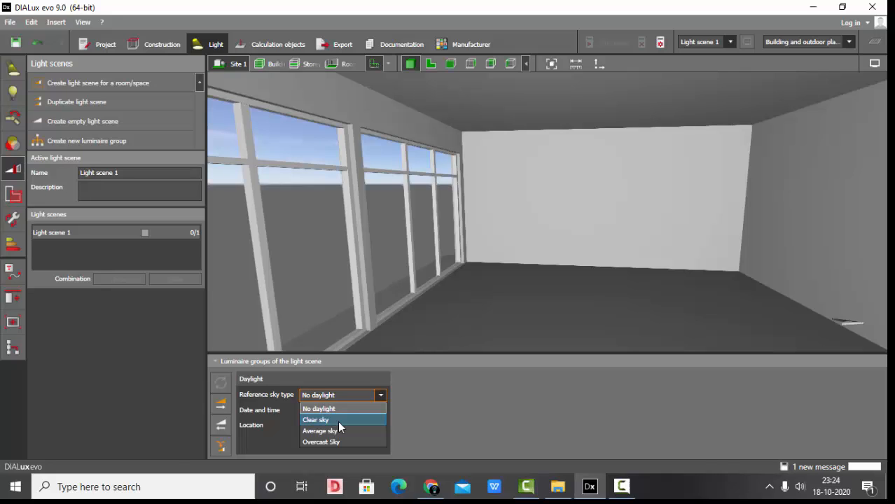
left_click(340, 421)
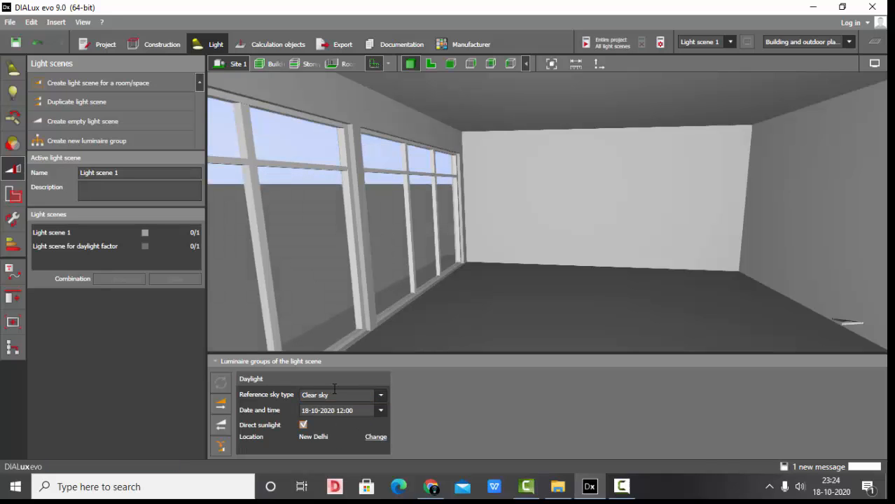
Switch the reference sky type to No daylight and back to Clear sky, viewing the building from outside
scroll(470, 241, "down", 2)
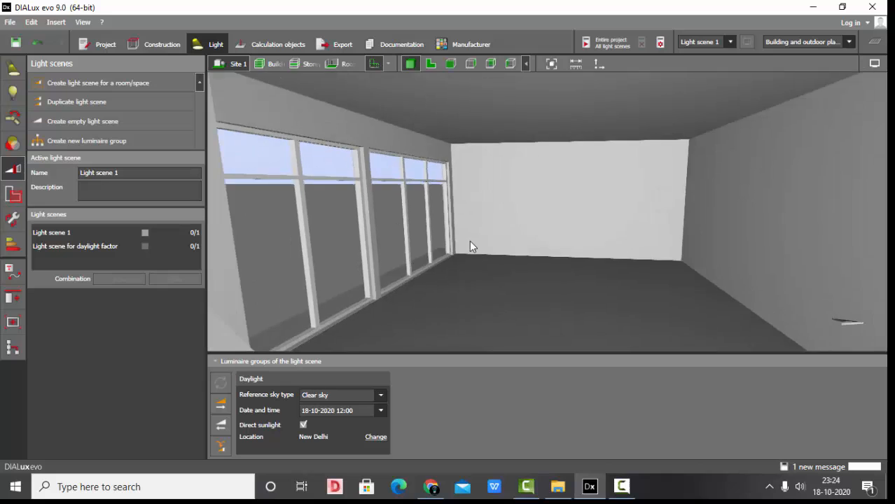
scroll(490, 241, "down", 3)
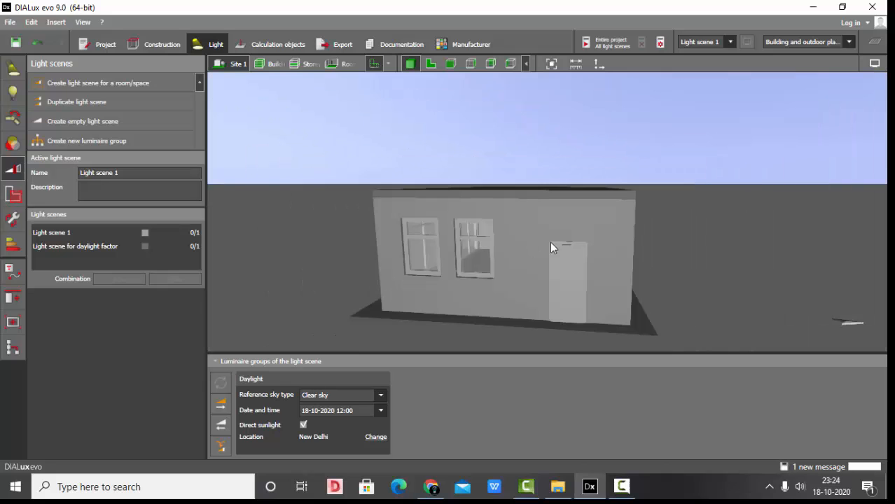
left_click(340, 396)
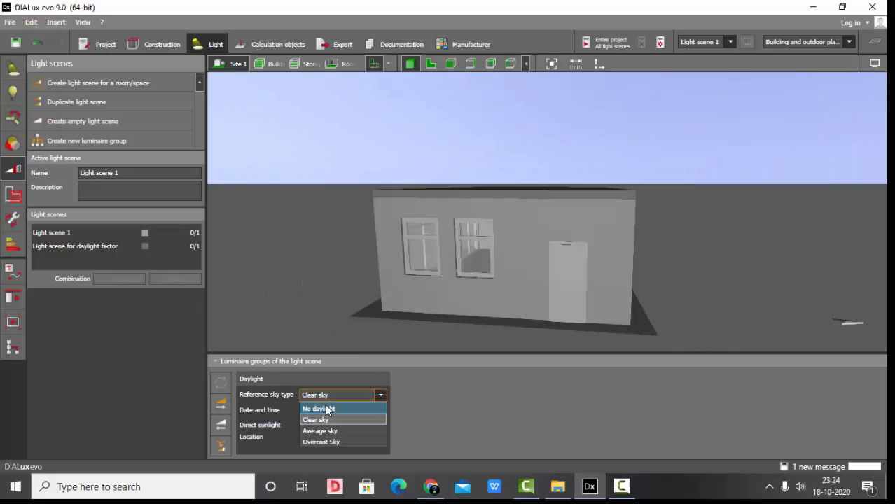
left_click(327, 409)
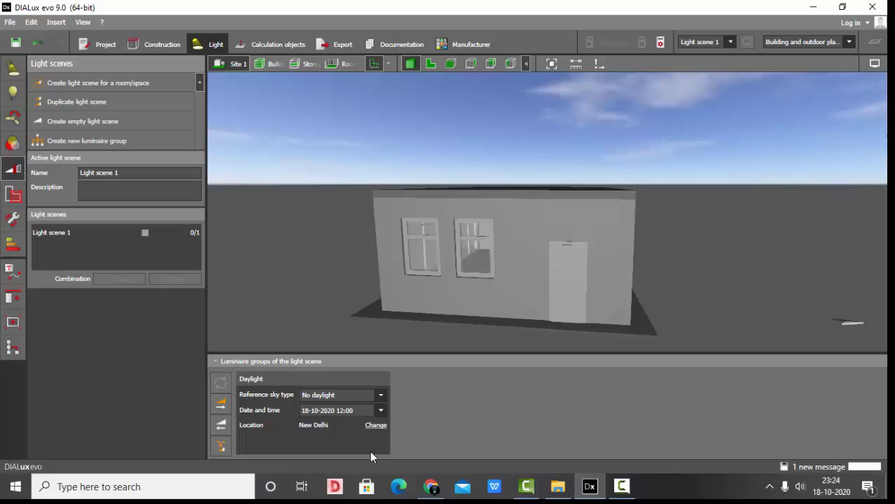
left_click(381, 396)
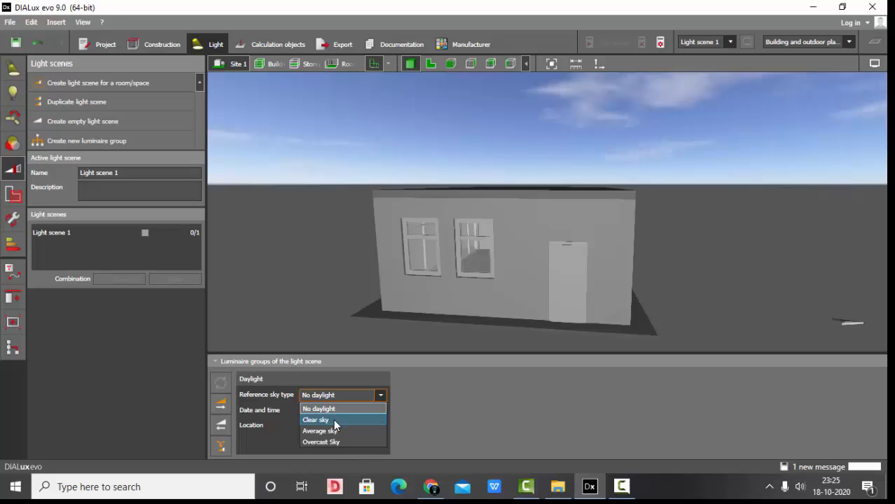
left_click(334, 421)
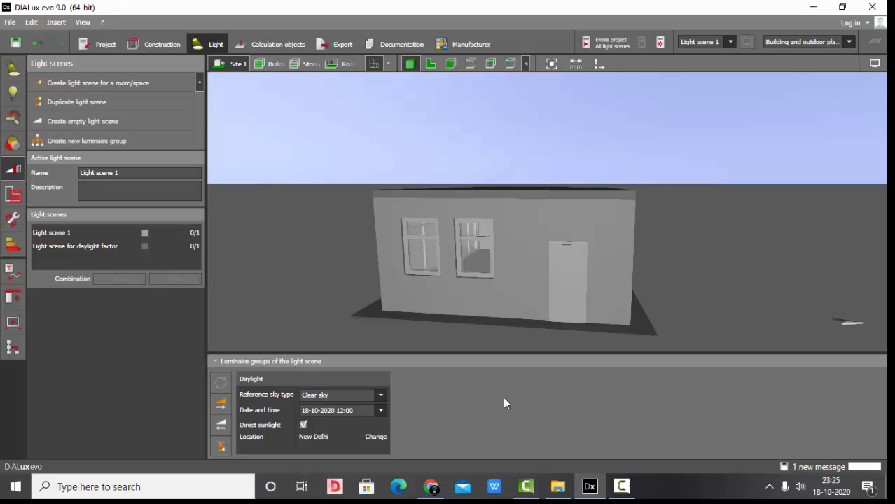
Browse the daylight date calendar forward from October 2020 to January 2021 and back to October, keeping 18-10-2020 selected
left_click(381, 411)
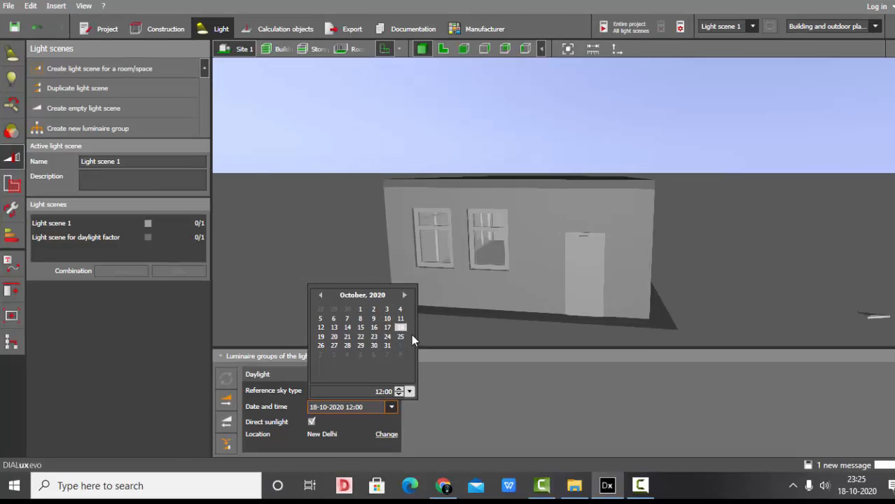
left_click(404, 329)
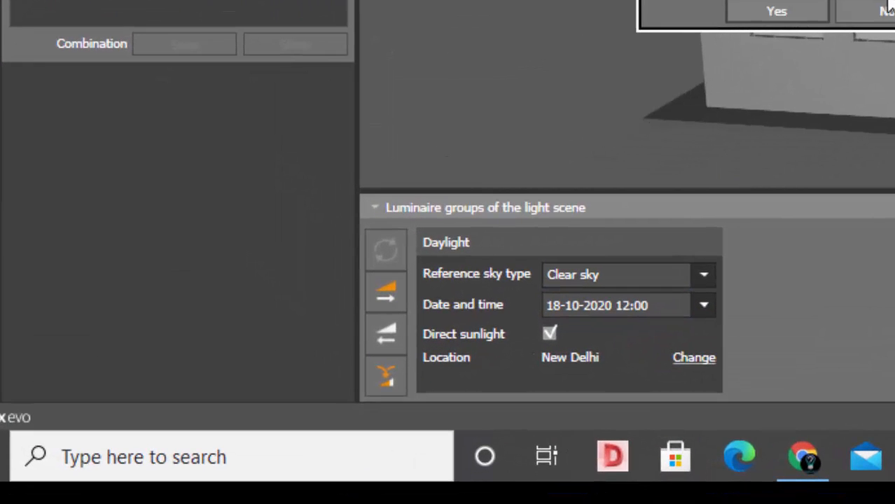
key("Return")
left_click(705, 304)
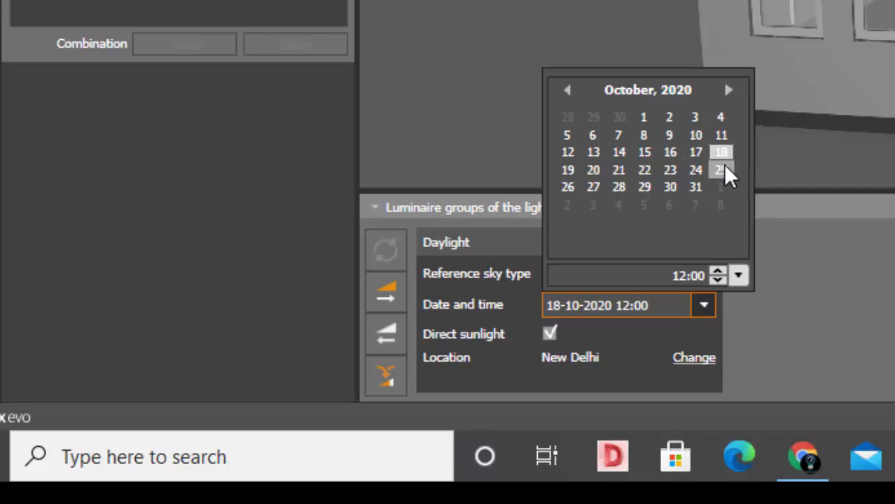
left_click(728, 91)
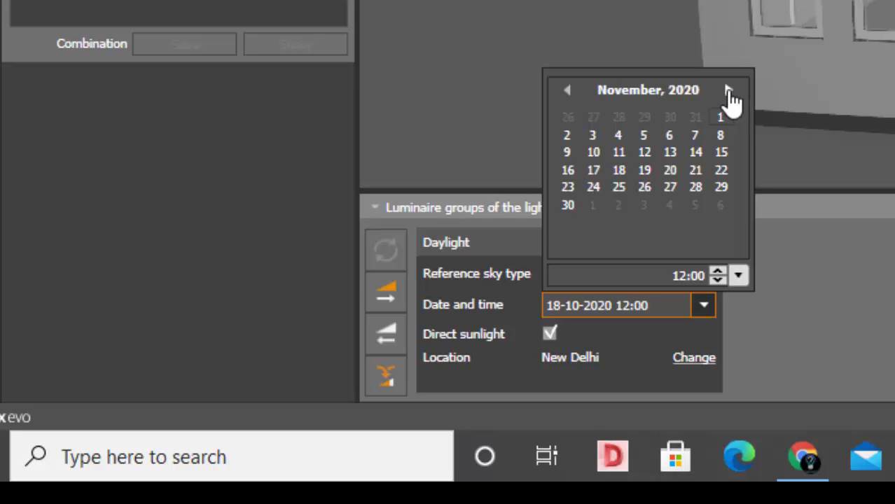
left_click(729, 90)
left_click(728, 90)
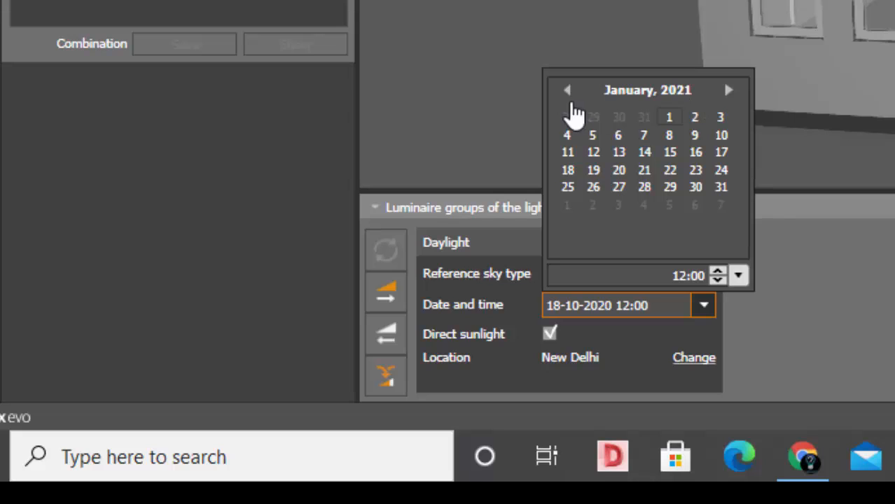
left_click(568, 91)
left_click(568, 91)
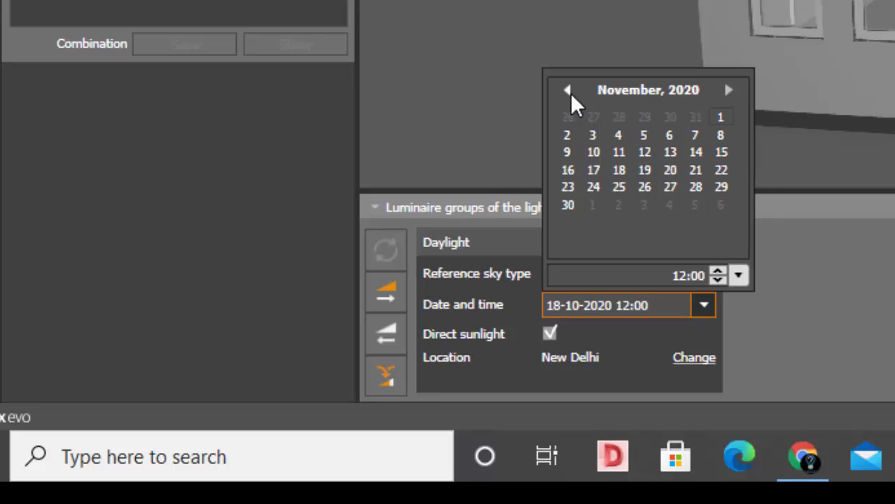
left_click(569, 91)
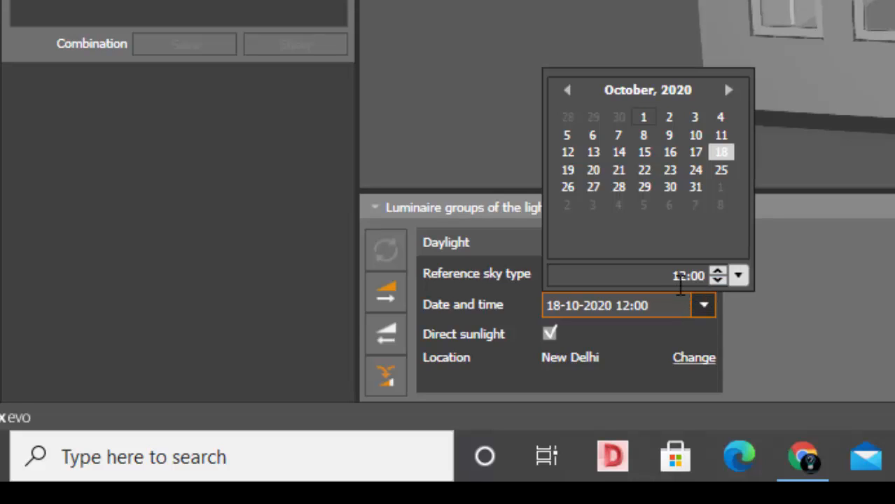
Set the daylight time of Light scene 1 to 13:00 on 18-10-2020
left_click(718, 272)
left_click(718, 272)
left_click(718, 271)
left_click(718, 279)
left_click(718, 279)
left_click(719, 280)
left_click(719, 280)
left_click(719, 279)
left_click(716, 270)
left_click(716, 271)
left_click(517, 5)
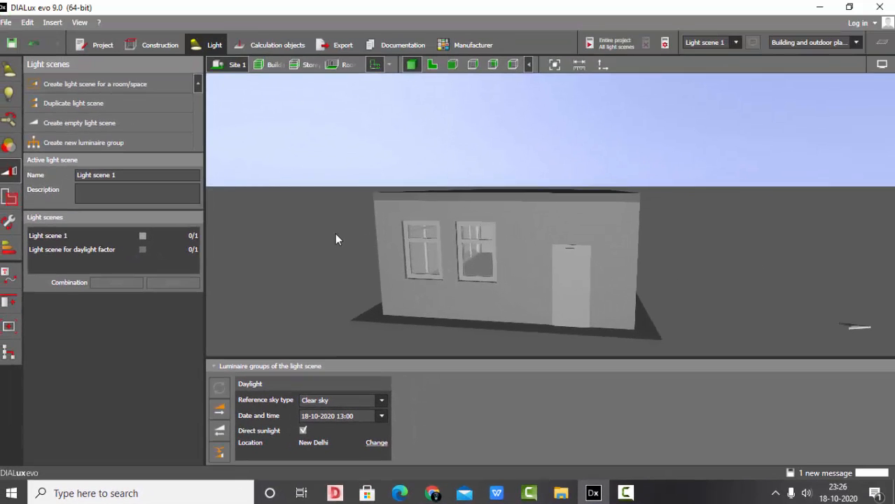
Calculate the entire project with all light scenes and hide the results overview once the calculation finishes
left_click(555, 67)
right_click_drag(529, 224, 448, 240)
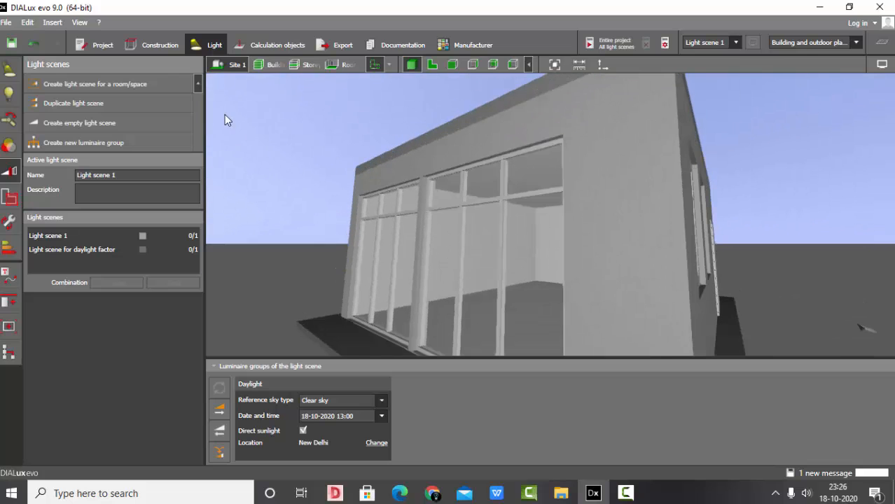
left_click(282, 43)
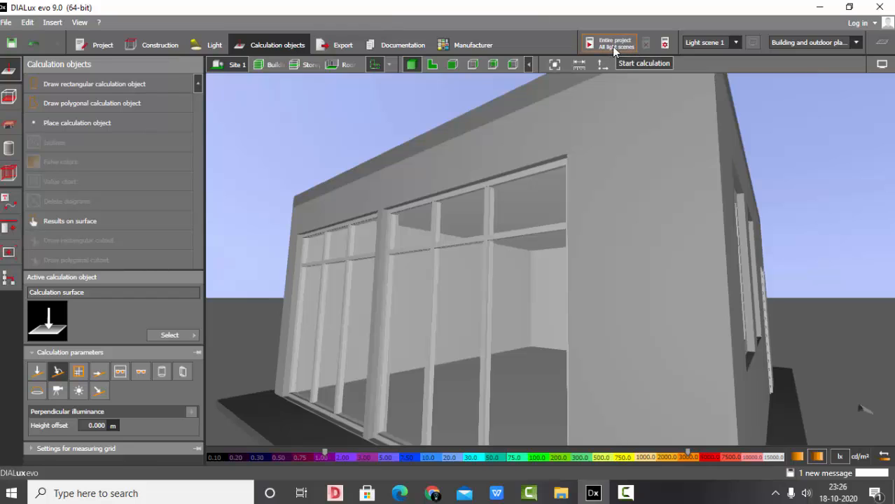
left_click(613, 45)
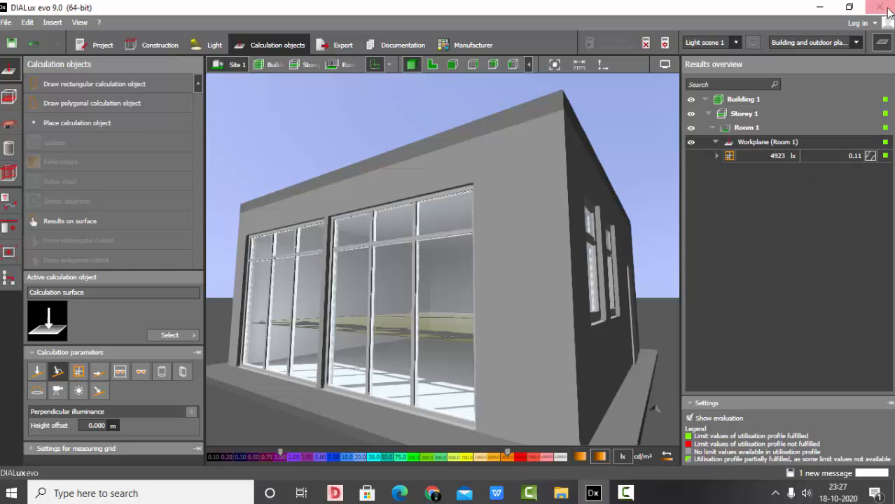
left_click(889, 41)
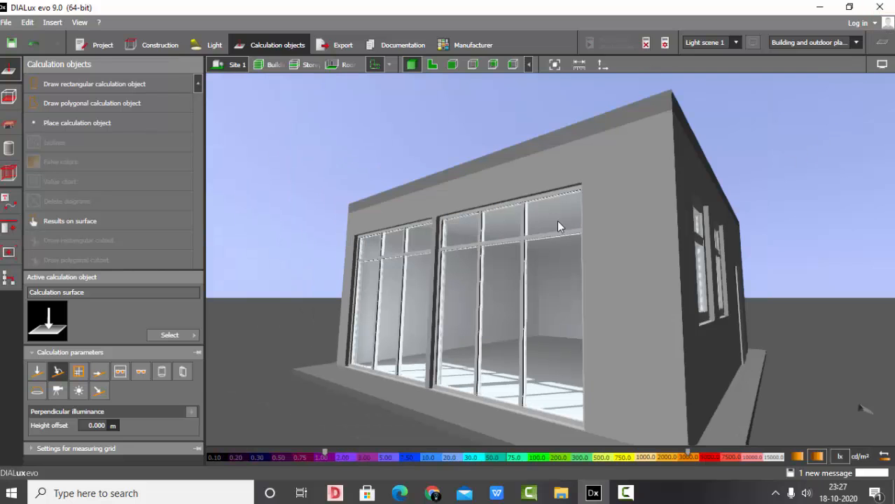
Move the 3D view into the room and examine how sunlight falls through the windows onto the floor and walls
right_click_drag(624, 253, 585, 274)
scroll(479, 369, "up", 6)
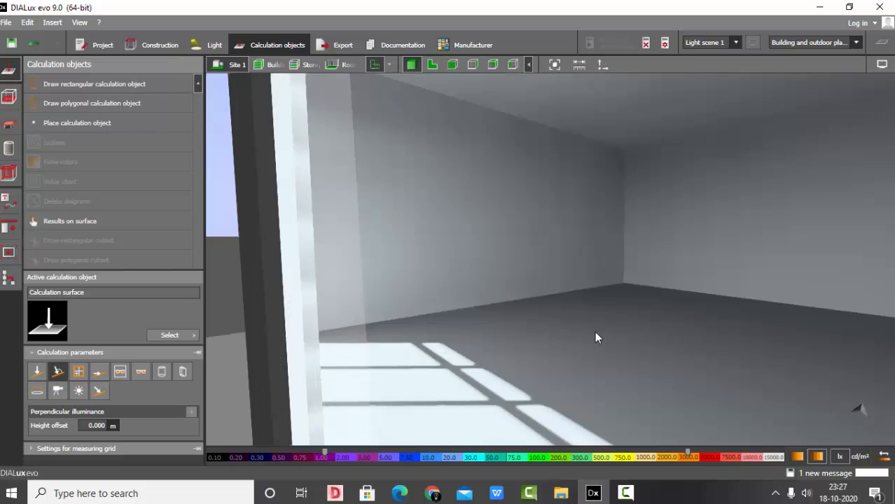
right_click_drag(595, 332, 673, 236)
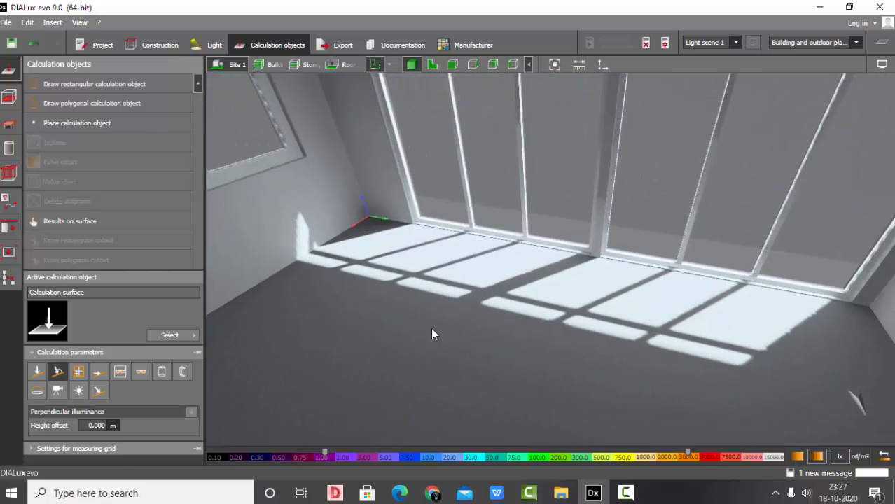
right_click_drag(418, 281, 798, 332)
right_click_drag(419, 283, 567, 276)
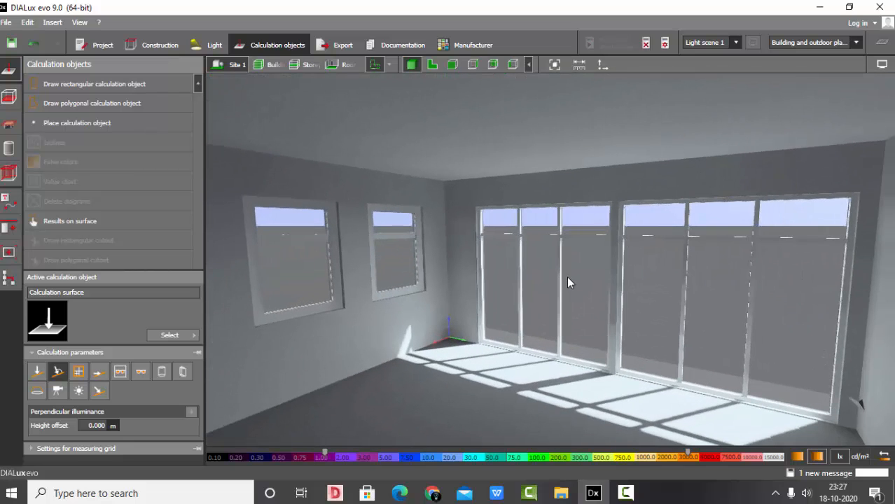
Display the calculated room in false colours and switch back to the normal rendered display
left_click(882, 64)
left_click(823, 80)
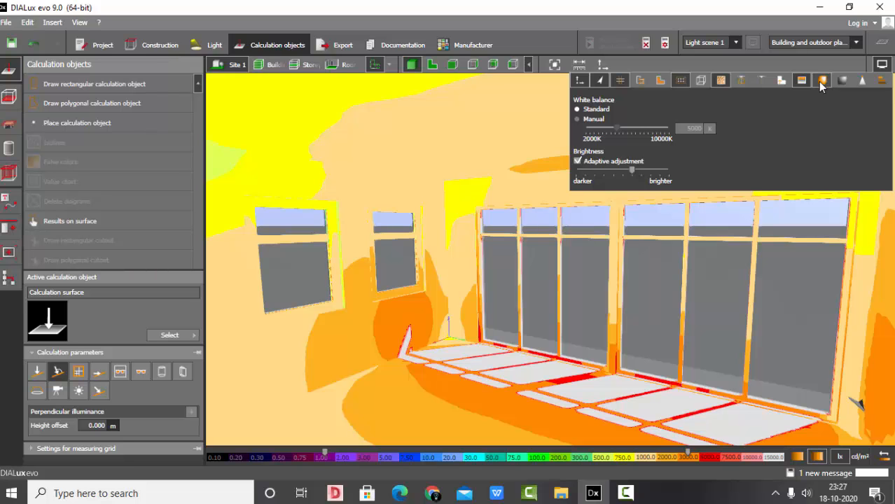
left_click(823, 82)
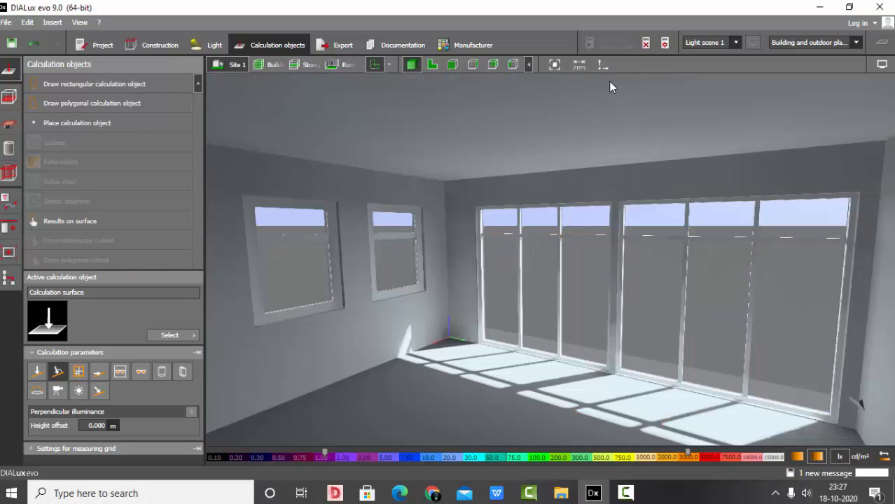
View the calculated building from outside and return inside to examine the sunlight entering through the 3-wing windows
left_click(560, 64)
right_click_drag(508, 231, 494, 200)
scroll(489, 245, "up", 4)
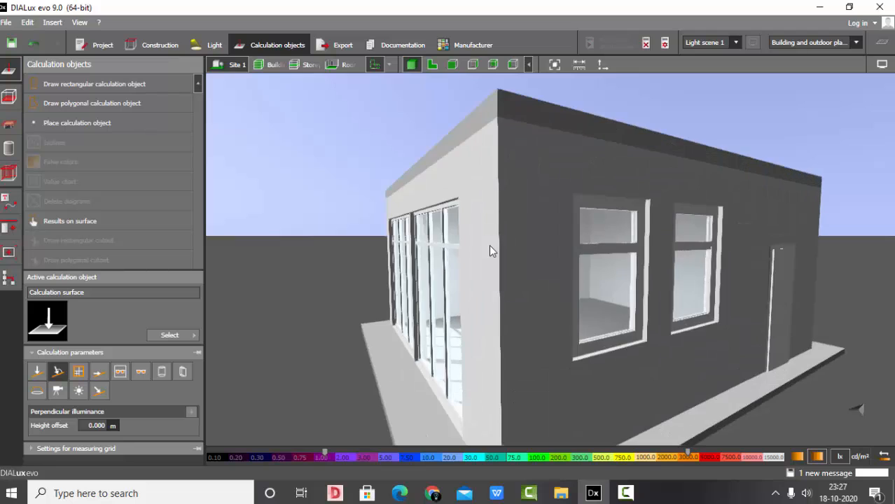
right_click_drag(489, 245, 692, 213)
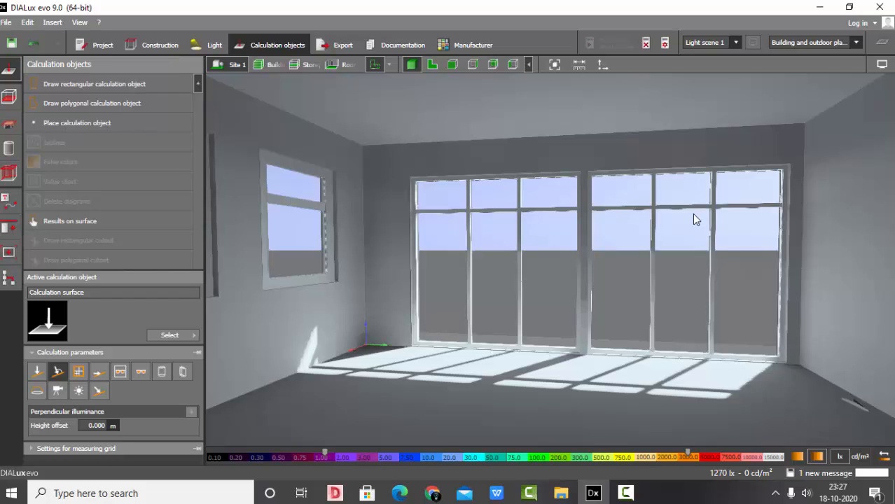
Open the documentation summary of Room 1 for Light scene 1 and examine the workplane illuminance grid
left_click(403, 47)
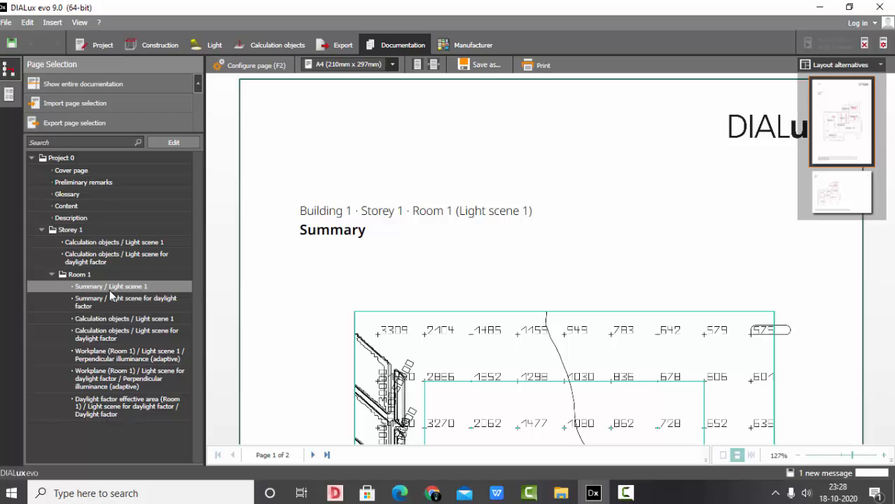
scroll(420, 291, "down", 5)
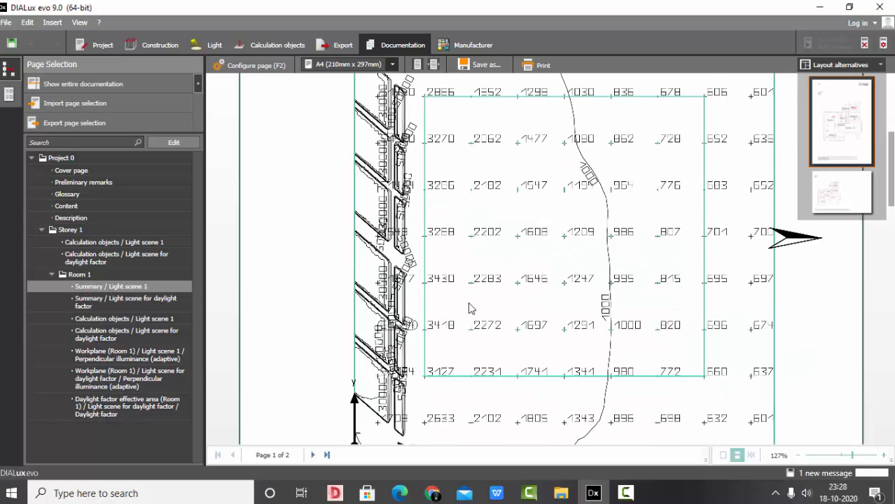
scroll(470, 309, "down", 2)
scroll(469, 308, "up", 4)
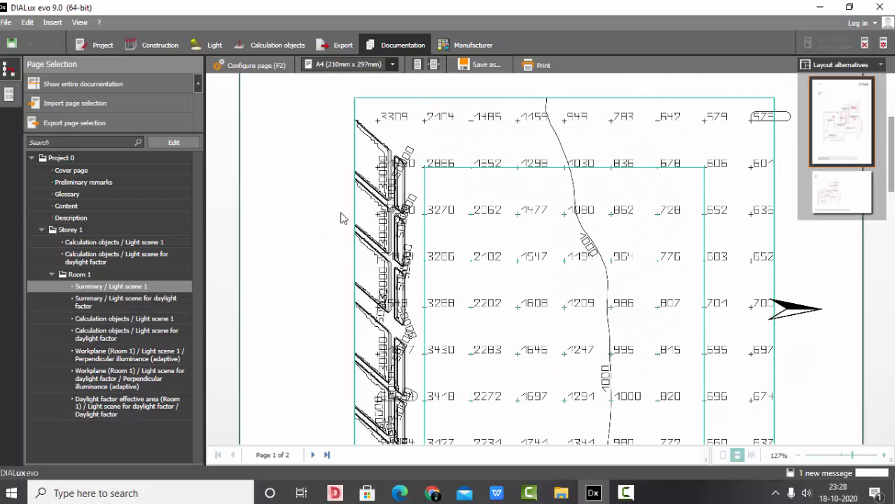
scroll(515, 225, "down", 3)
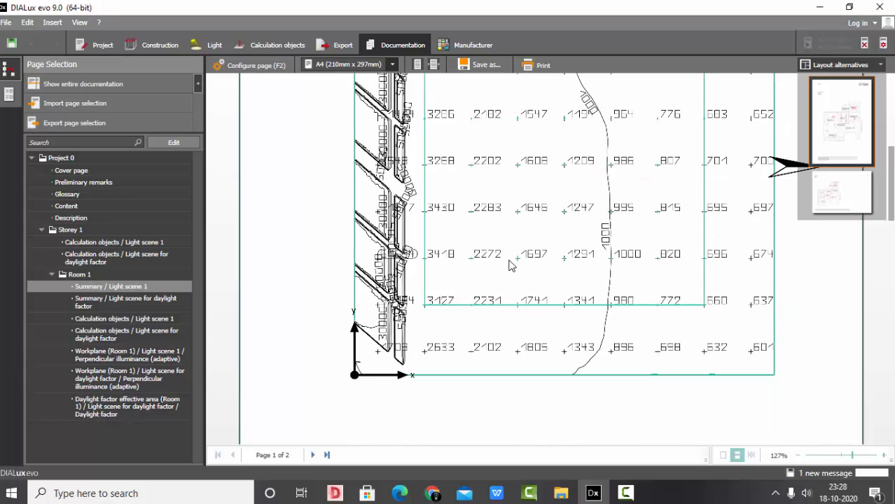
Read the results table and planning notes on the second page of the Light scene 1 summary
scroll(510, 265, "down", 15)
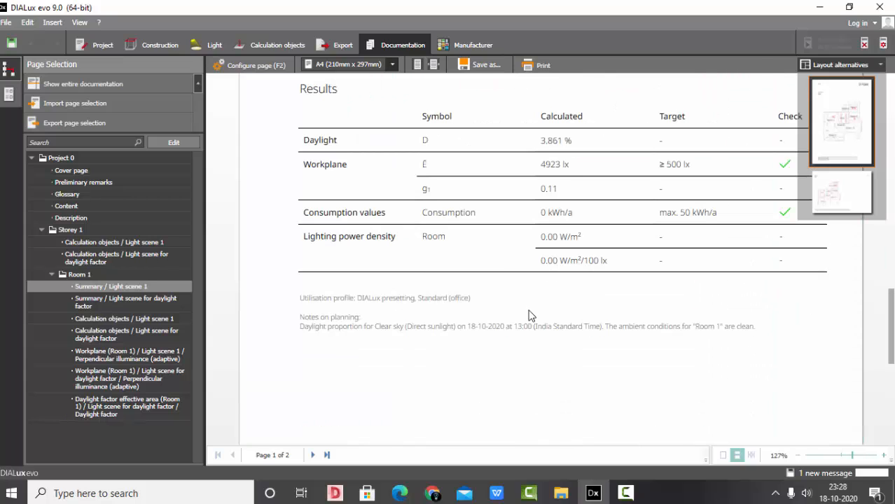
scroll(528, 316, "up", 1, "ctrl")
scroll(529, 315, "down", 3)
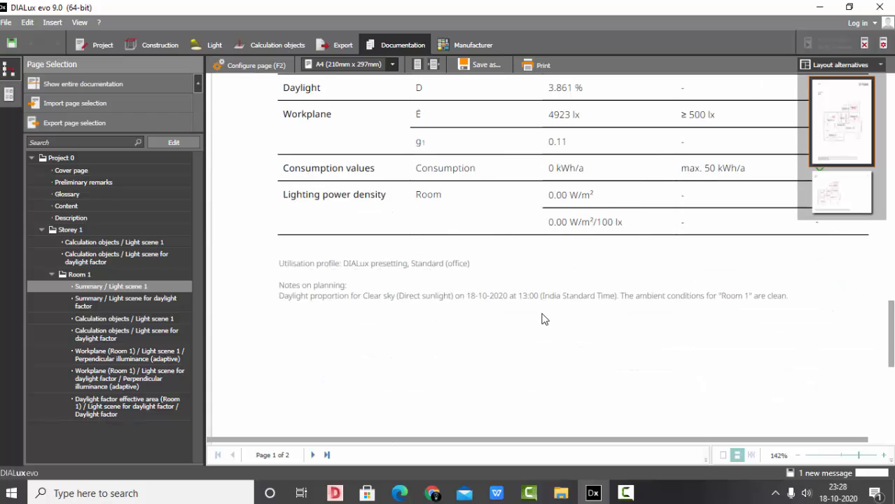
scroll(420, 297, "up", 4)
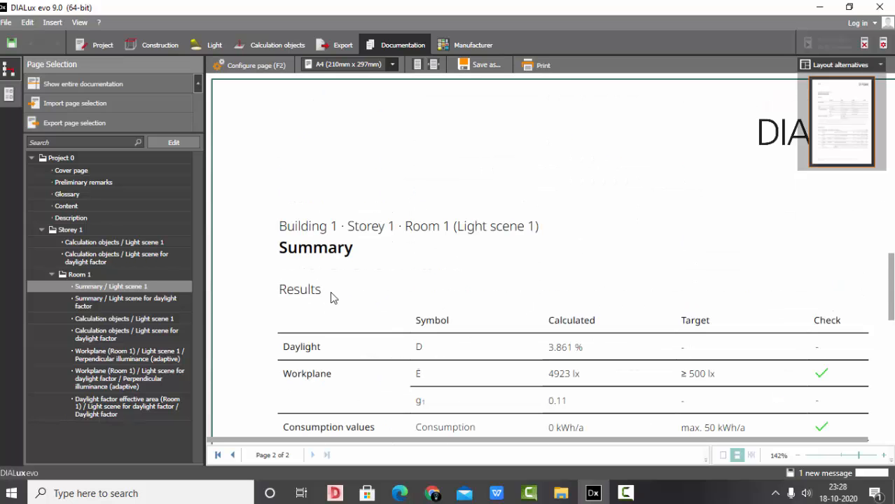
scroll(386, 296, "down", 6)
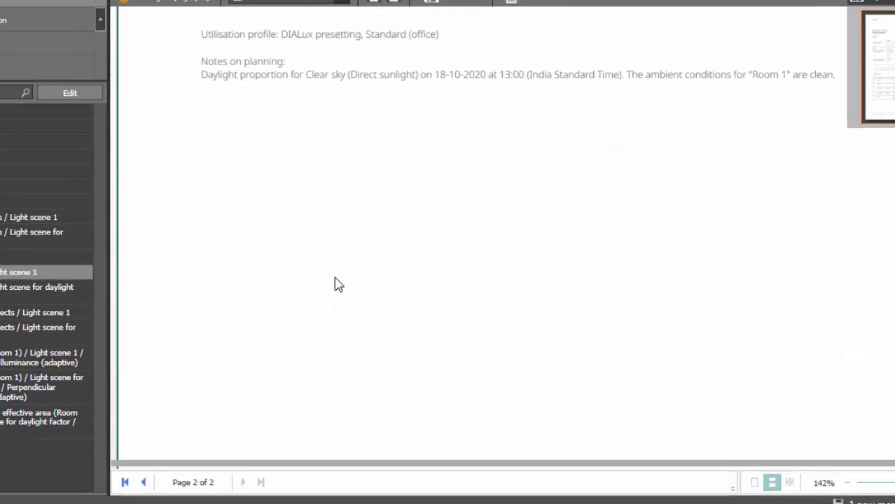
scroll(280, 281, "up", 2)
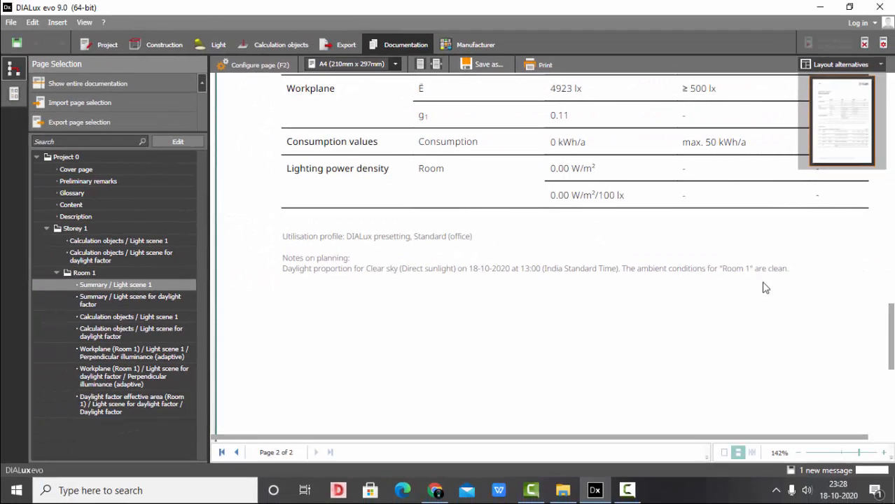
scroll(765, 288, "down", 3, "ctrl")
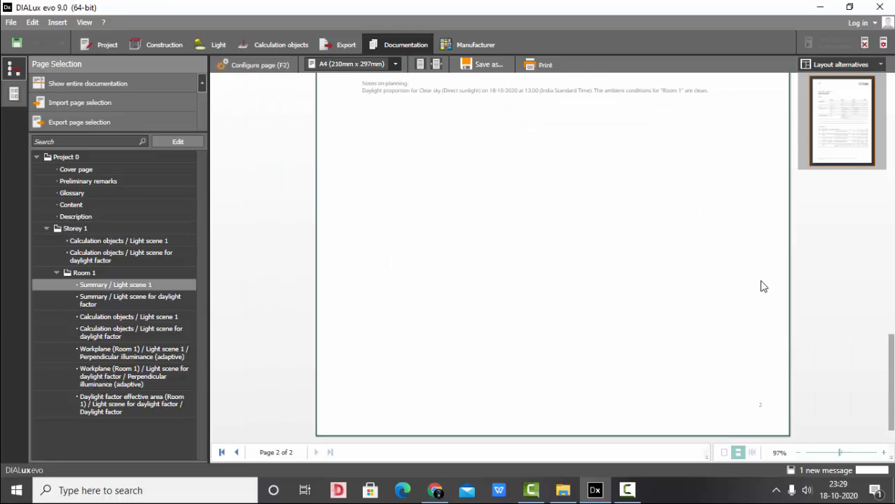
scroll(758, 284, "up", 3)
scroll(756, 276, "down", 1)
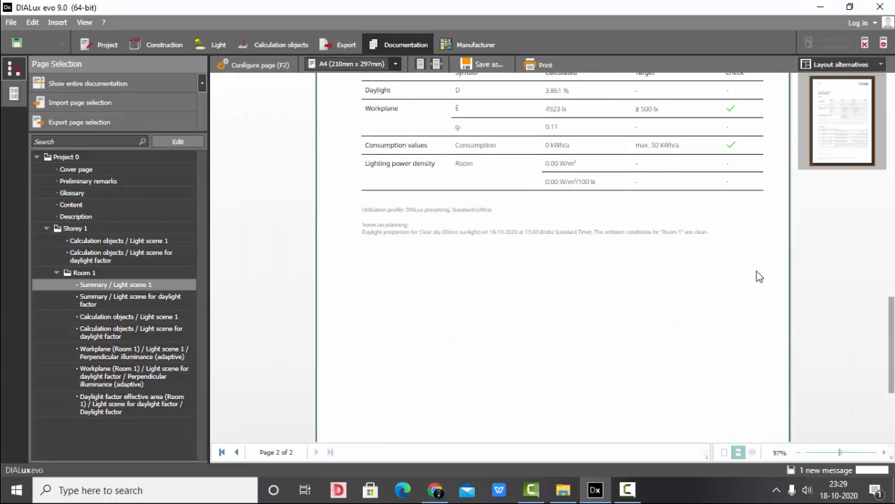
scroll(757, 277, "up", 3)
scroll(757, 276, "up", 2, "ctrl")
scroll(757, 277, "down", 4)
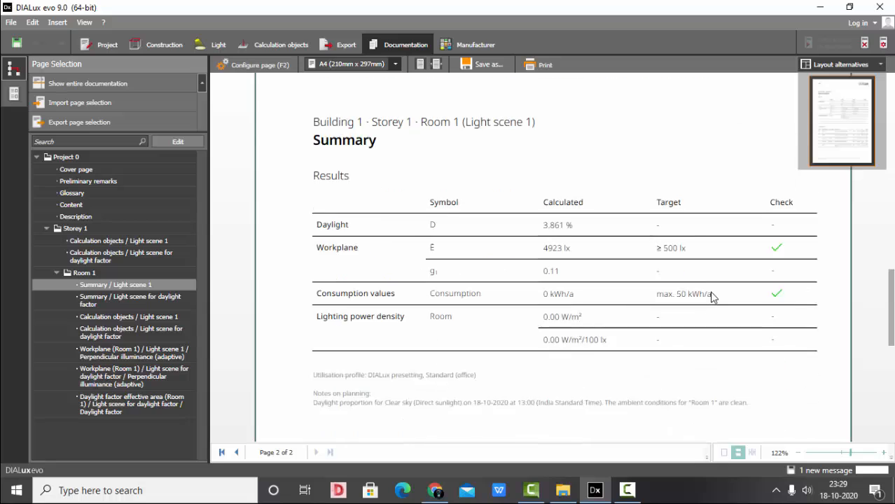
Open the Room 1 summary of the light scene for daylight factor and read its results
scroll(713, 294, "up", 1)
scroll(712, 295, "down", 6)
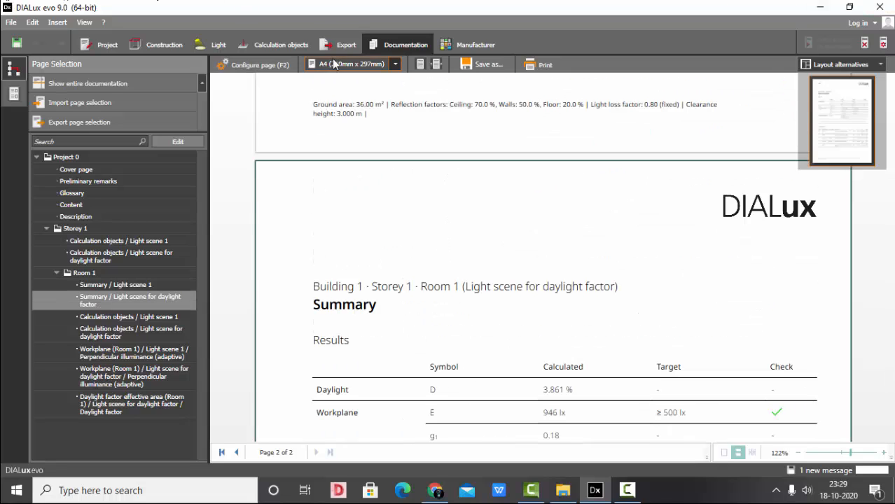
Return to the site's construction settings and view the whole building and its large windows from outside
left_click(160, 44)
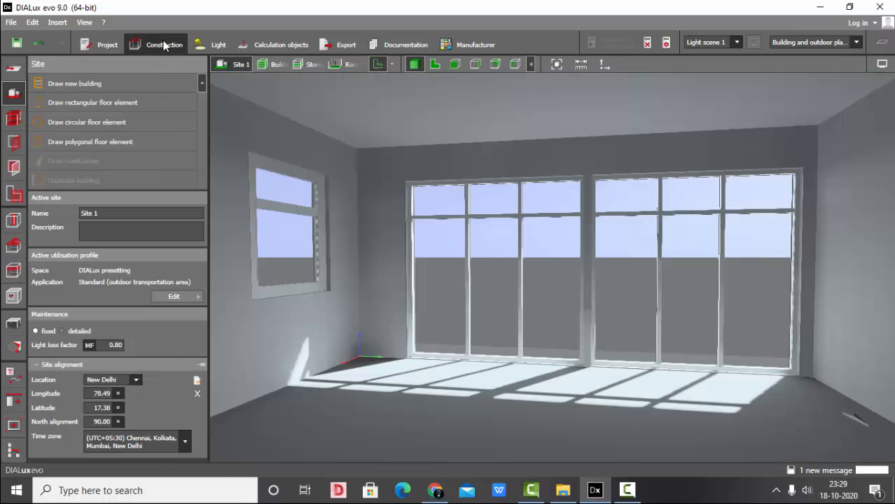
left_click(555, 65)
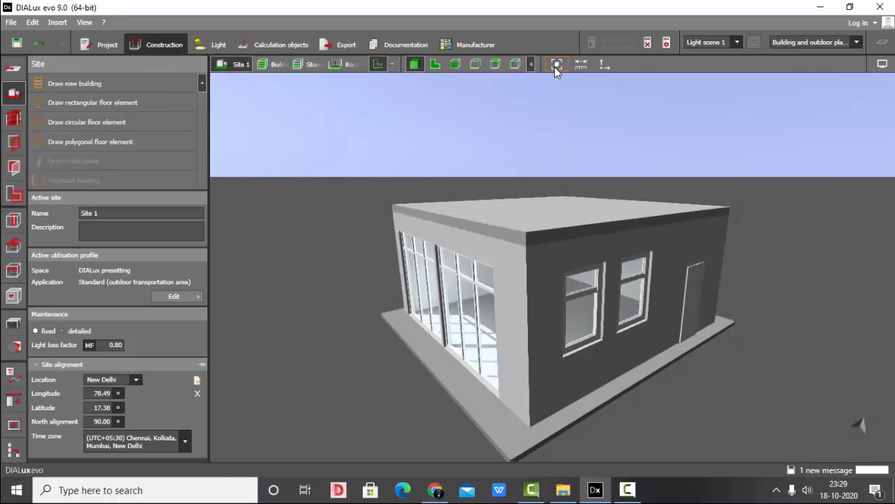
left_click_drag(557, 99, 538, 152)
scroll(438, 319, "up", 2)
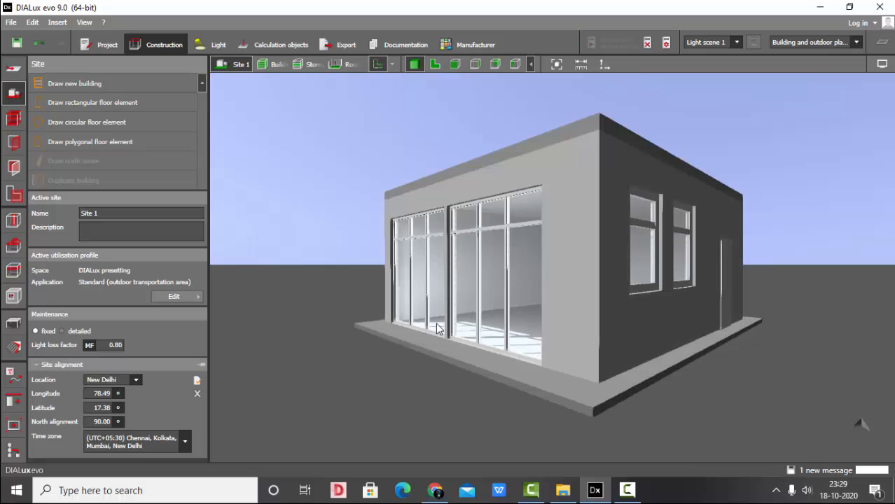
Show the building's calculated light distribution in false colours and view it from outside
scroll(630, 252, "up", 4)
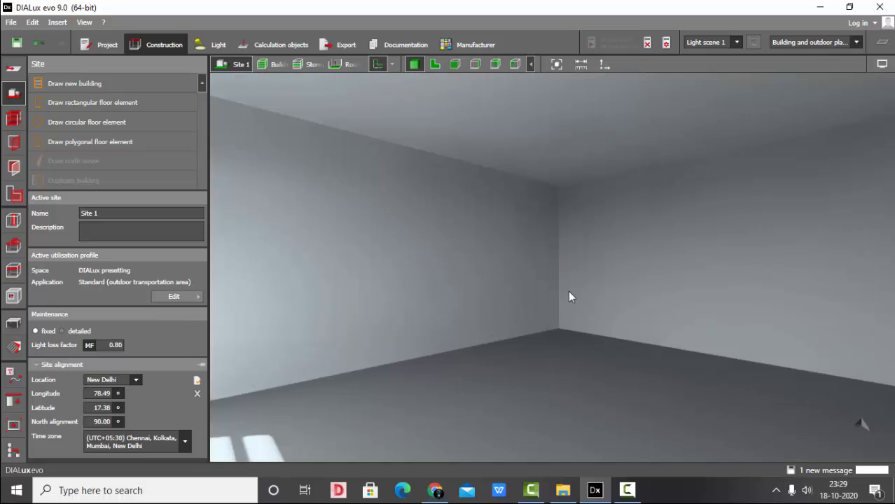
scroll(553, 308, "down", 2)
left_click_drag(539, 323, 704, 147)
left_click(554, 68)
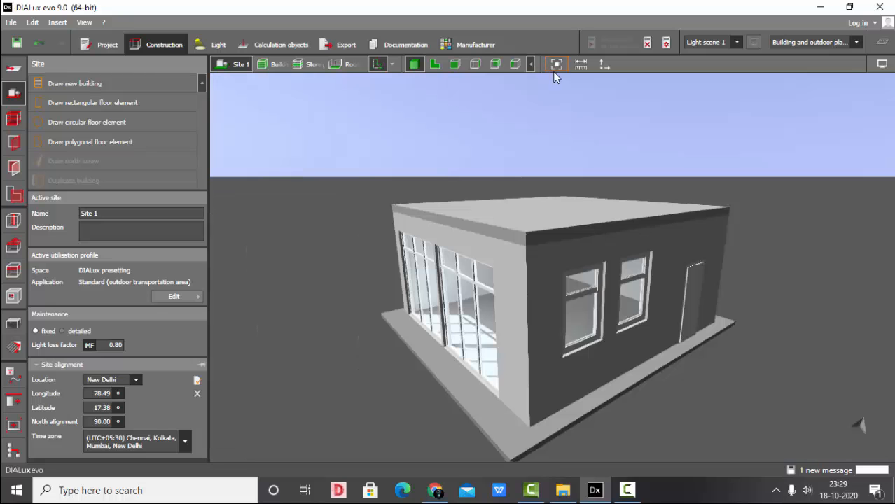
left_click(882, 64)
left_click(822, 79)
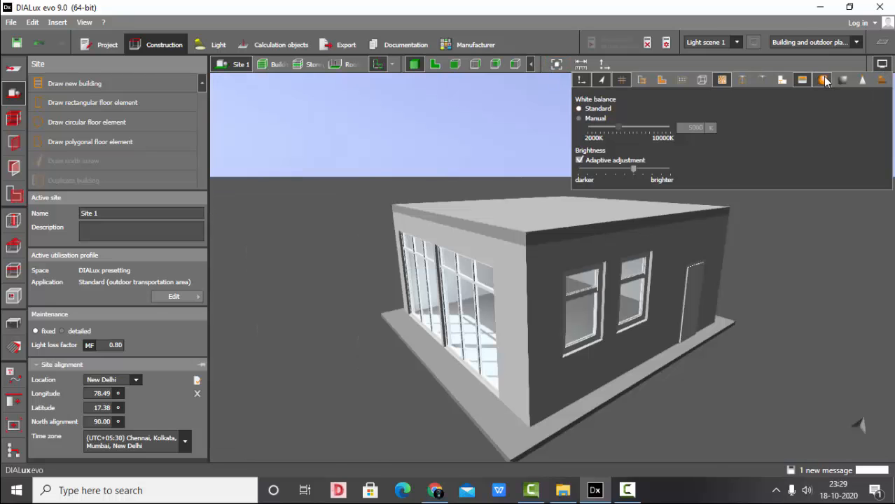
left_click_drag(746, 326, 759, 279)
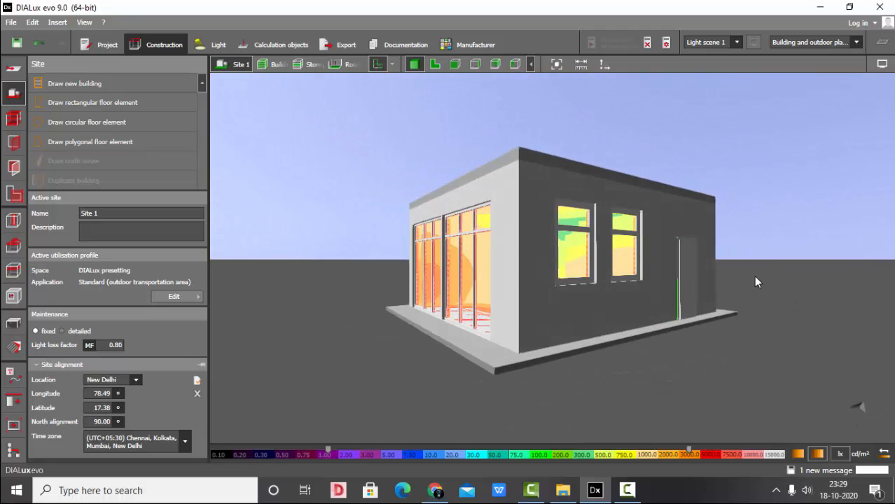
Switch off the false-colour display and examine the sunlight inside the room from several directions, dismissing the save reminder without saving
left_click(882, 64)
left_click(822, 79)
scroll(414, 205, "up", 3)
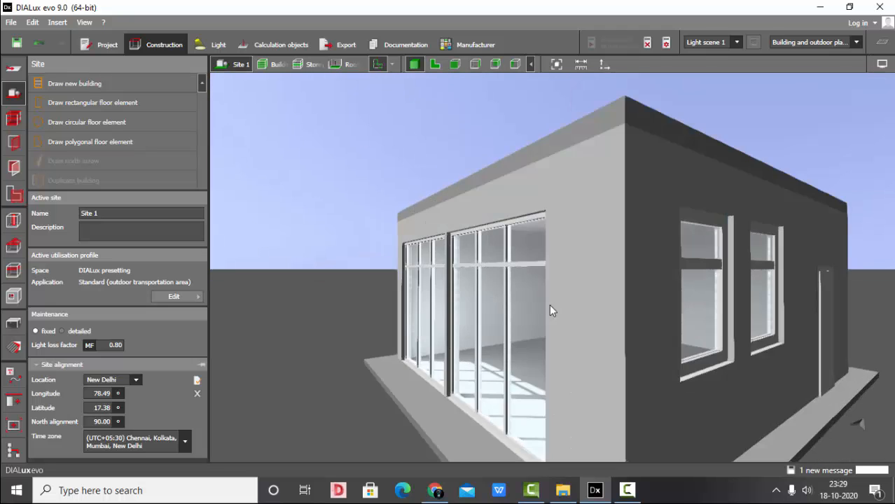
left_click_drag(549, 304, 600, 290)
scroll(450, 316, "up", 3)
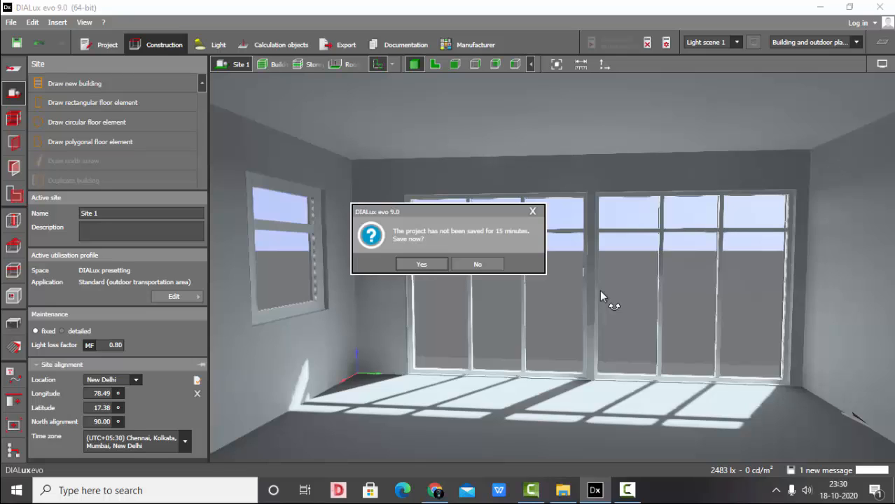
left_click(532, 212)
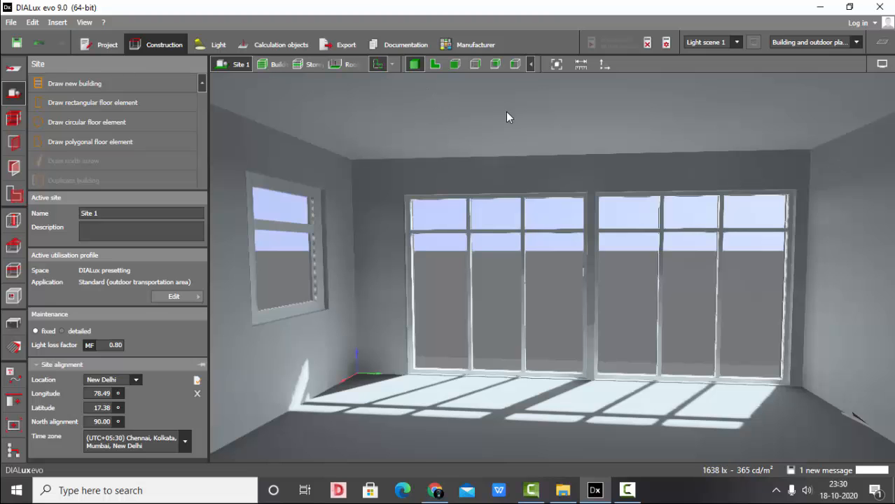
right_click_drag(672, 225, 419, 176)
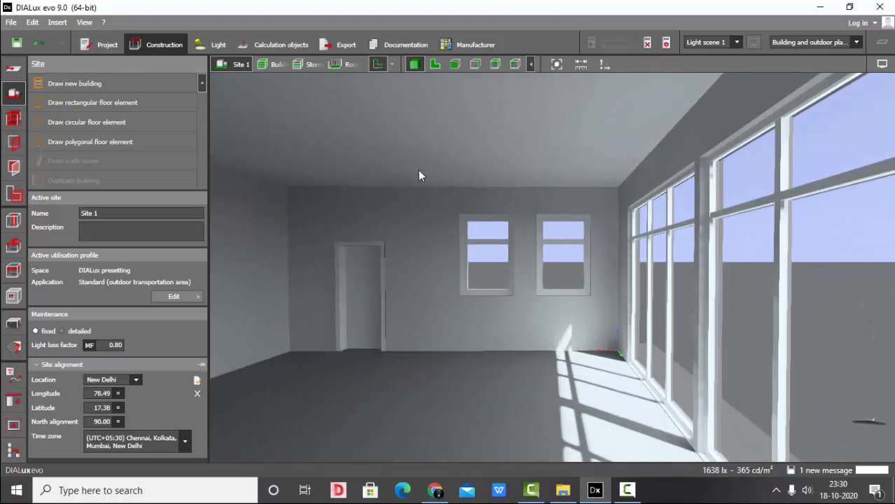